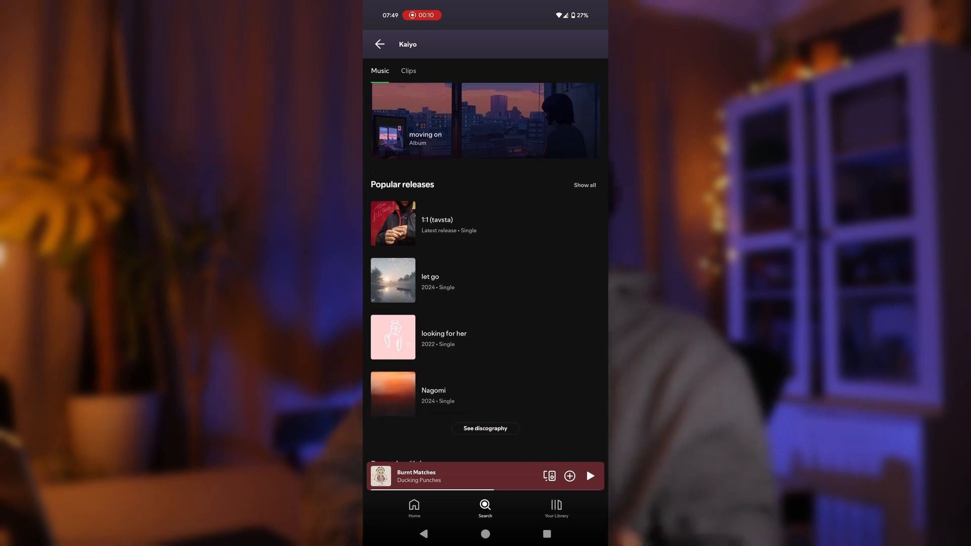
{"action": "left_click", "coordinate": [404, 297]}
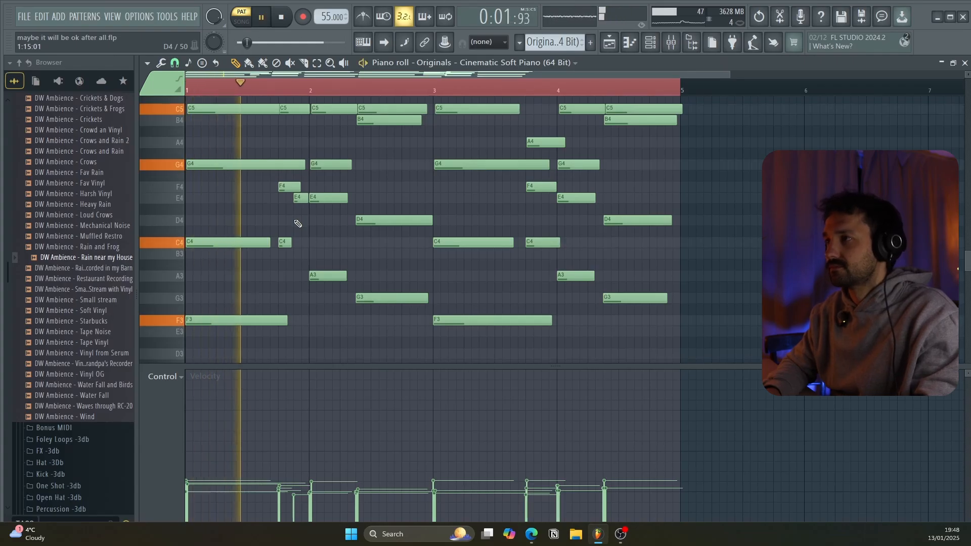
Listen to the four-bar soft piano chord progression in the piano roll and stop playback.
{"action": "scroll", "coordinate": [298, 223], "scroll_direction": "up", "scroll_amount": 1}
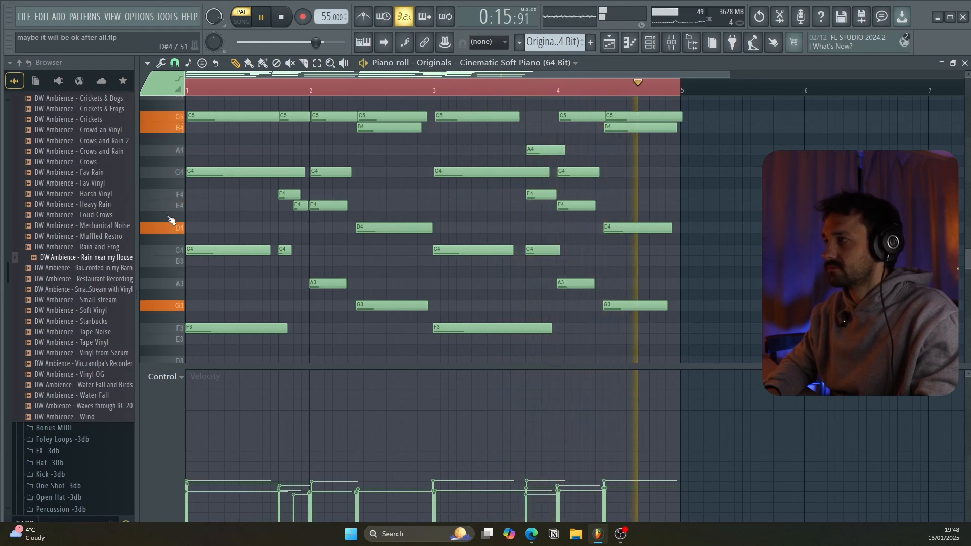
{"action": "key", "text": "space"}
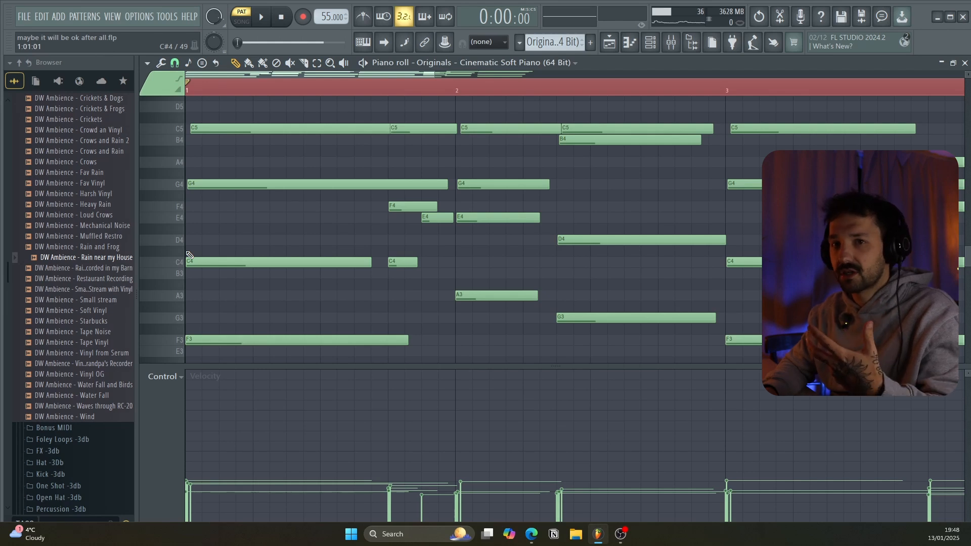
Raise the first chord's F3 bass note one octave to F4 and select the chord's C4, F4 and G4 notes together.
{"action": "left_click", "coordinate": [251, 340]}
{"action": "key", "text": "ctrl+Up"}
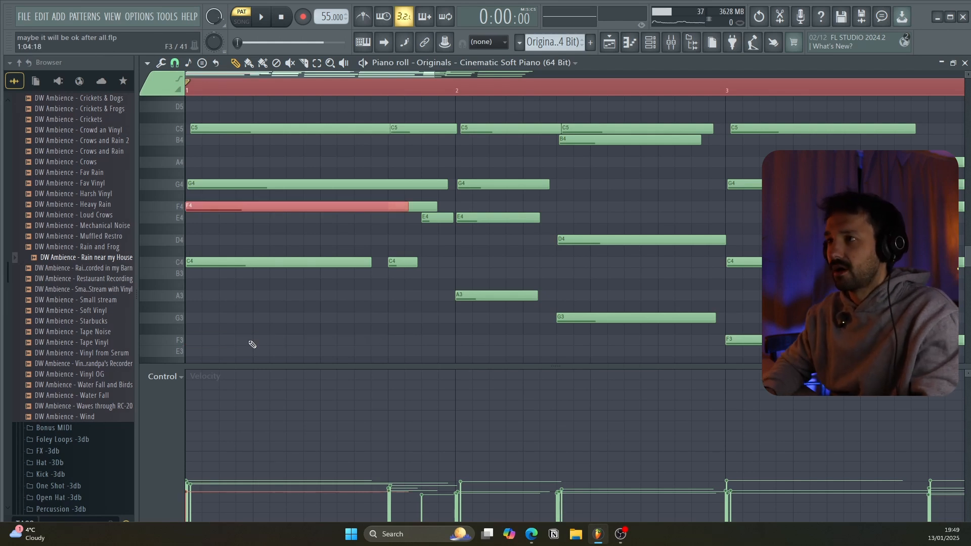
{"action": "scroll", "coordinate": [280, 156], "scroll_direction": "up", "scroll_amount": 2}
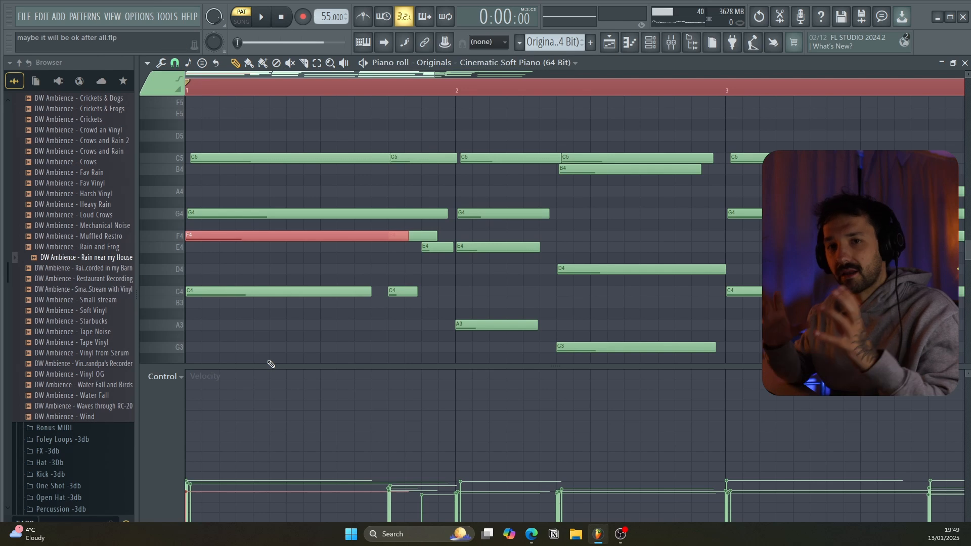
{"action": "scroll", "coordinate": [262, 243], "scroll_direction": "down", "scroll_amount": 1}
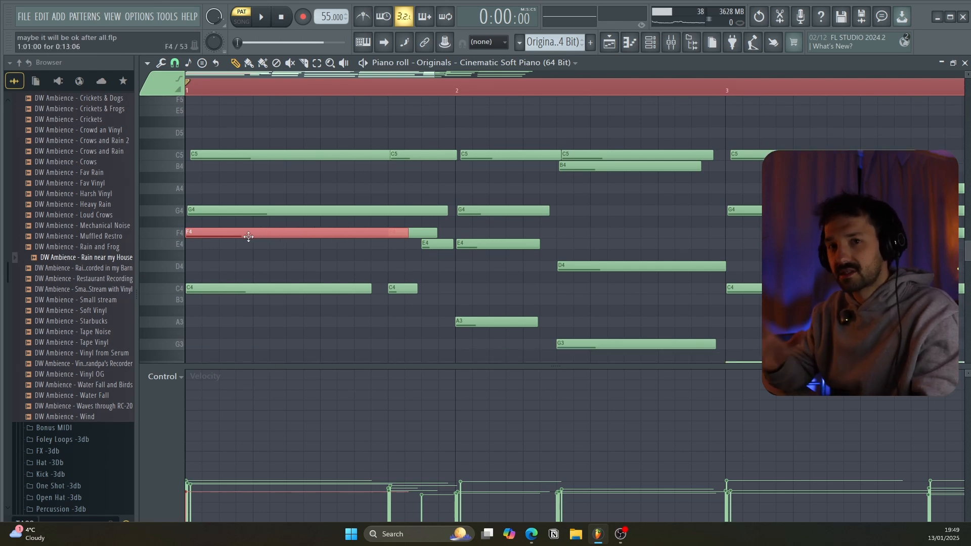
{"action": "left_click_drag", "start_coordinate": [233, 209], "coordinate": [284, 308]}
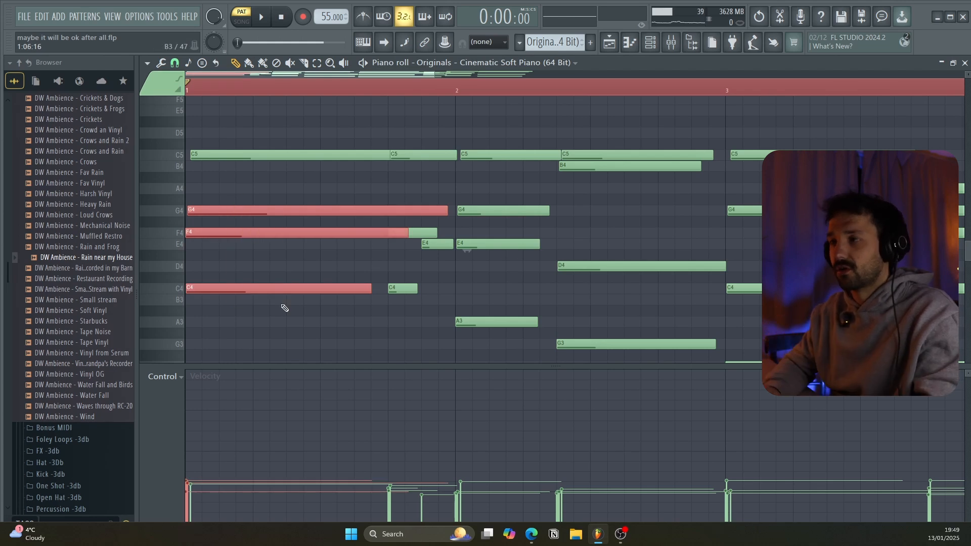
Lower the first chord's long F4 note to E4 and bring it back up to F4.
{"action": "left_click", "coordinate": [268, 232]}
{"action": "left_click_drag", "start_coordinate": [273, 232], "coordinate": [287, 236]}
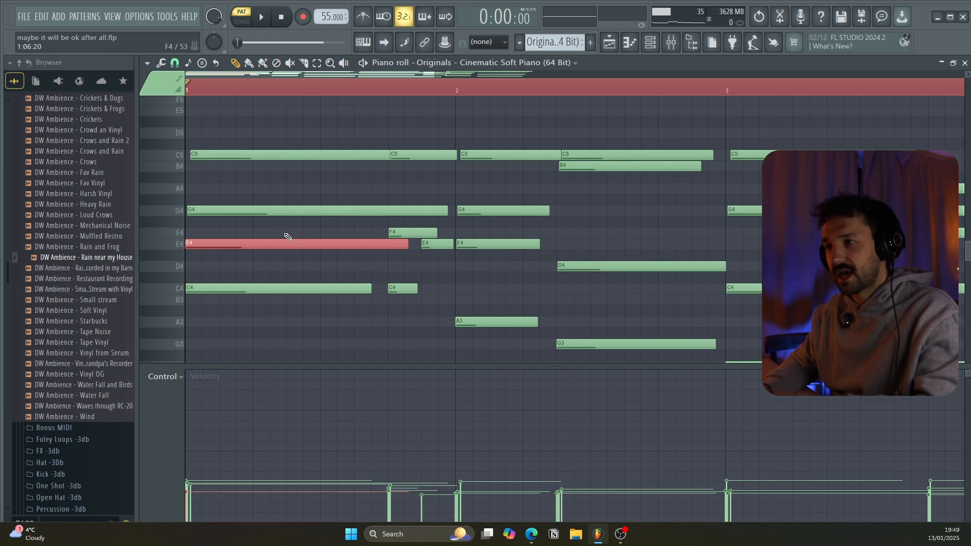
{"action": "key", "text": "shift+Up"}
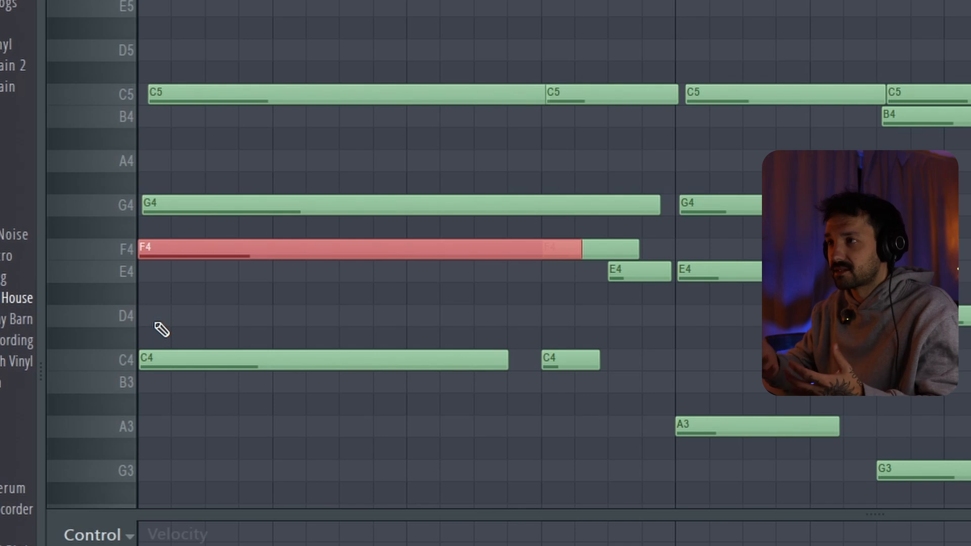
Select the opening chord's C4, F4, G4 and C5 notes, and drop its long F4 one octave to F3.
{"action": "left_click", "coordinate": [230, 101]}
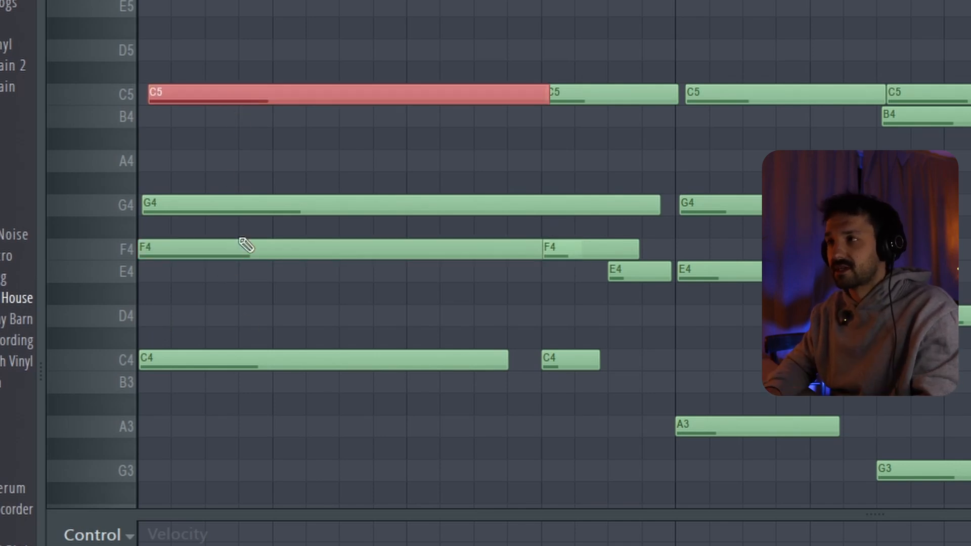
{"action": "left_click_drag", "start_coordinate": [223, 113], "coordinate": [252, 63]}
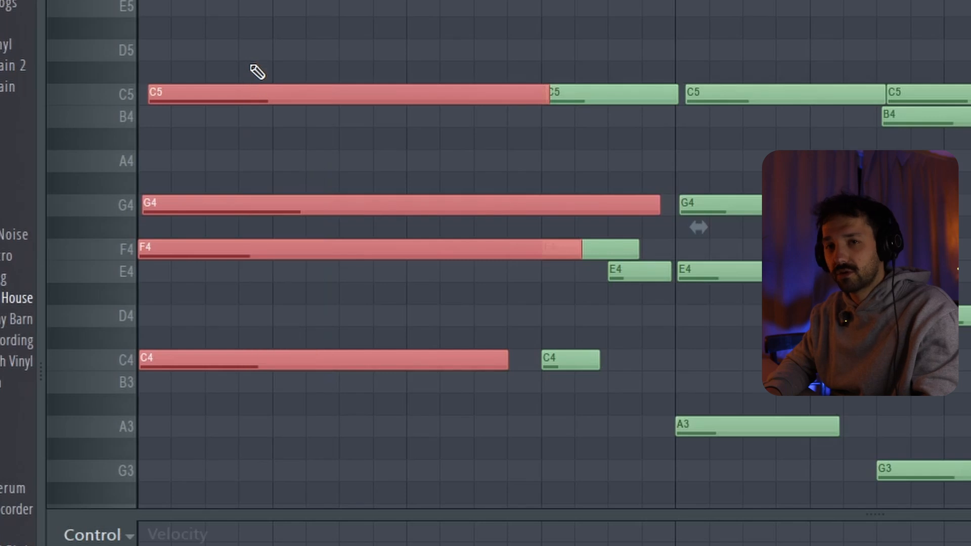
{"action": "left_click", "coordinate": [192, 259]}
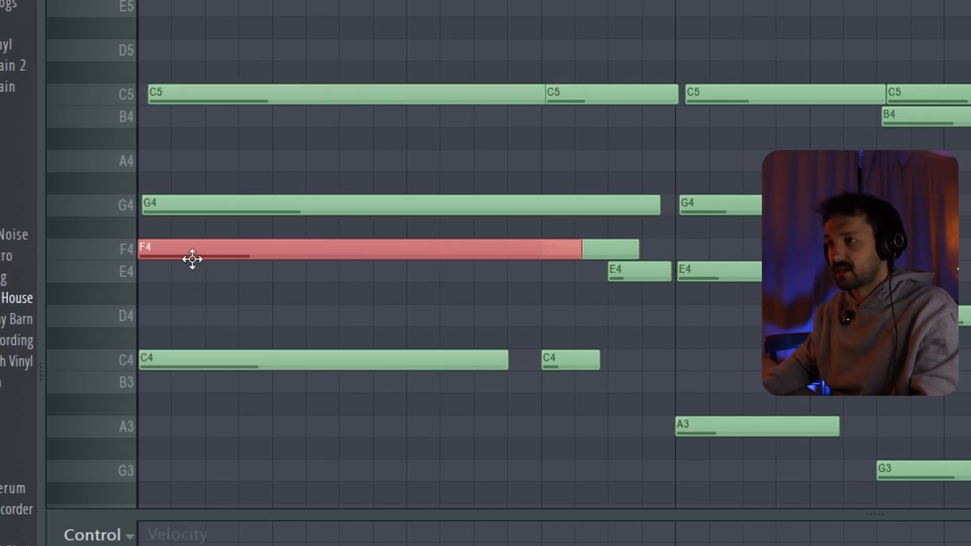
{"action": "key", "text": "ctrl+Down"}
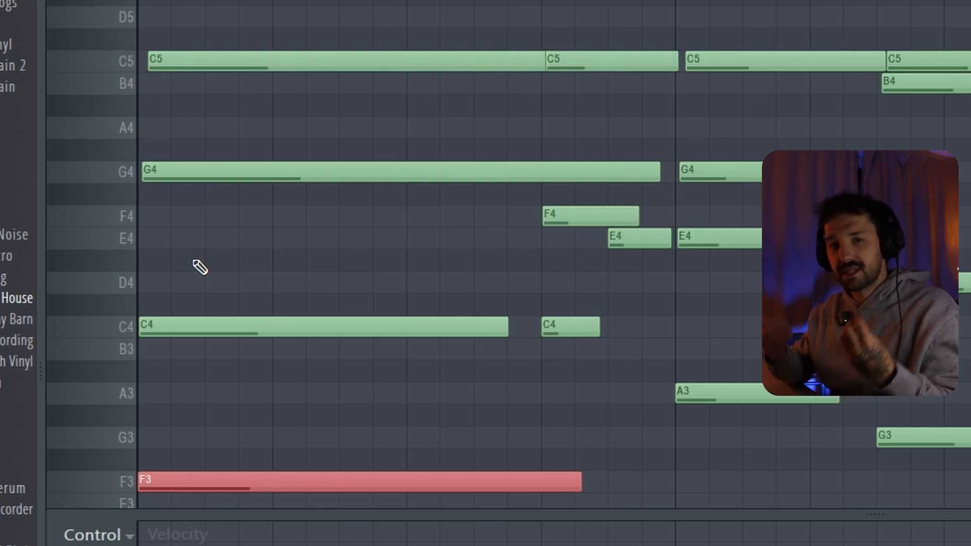
Change the opening chord's F3 note to E4 and play the resulting C major voicing.
{"action": "key", "text": "ctrl+Up"}
{"action": "key", "text": "shift+Down"}
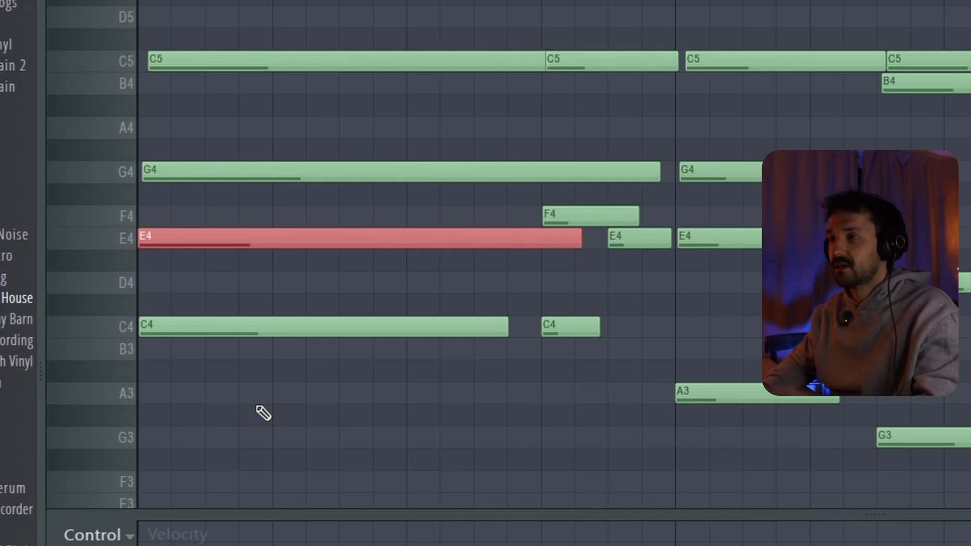
{"action": "key", "text": "space"}
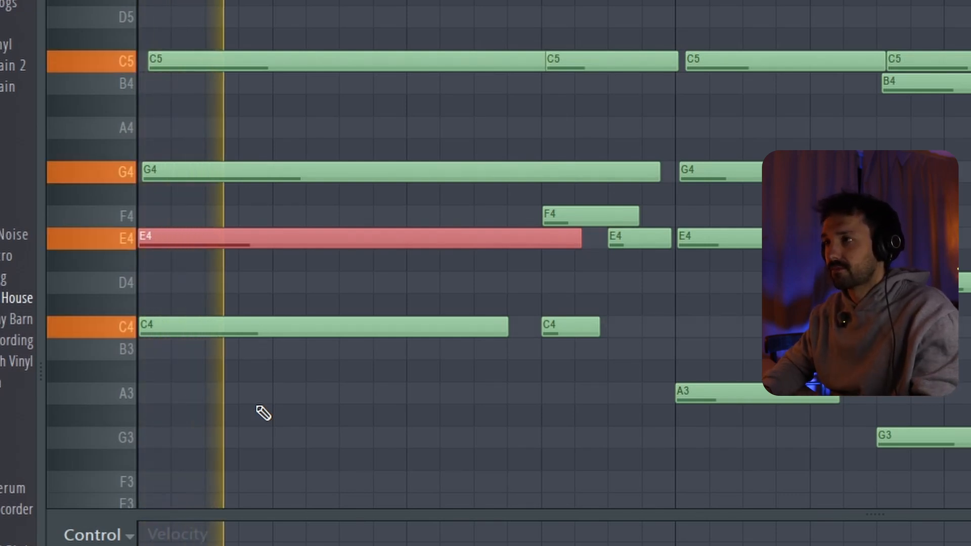
{"action": "key", "text": "space"}
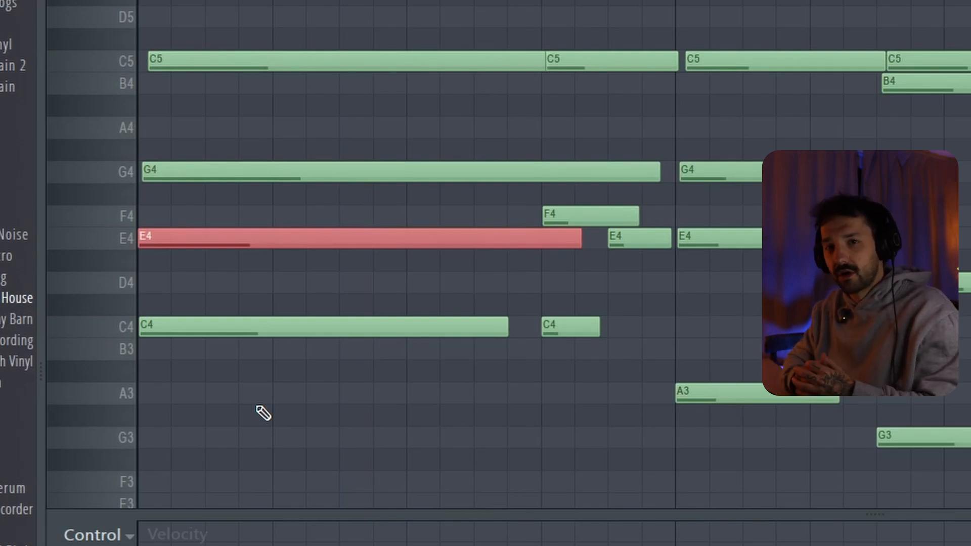
Raise the opening chord's long E4 note to F4 and play the chord.
{"action": "key", "text": "shift+Up"}
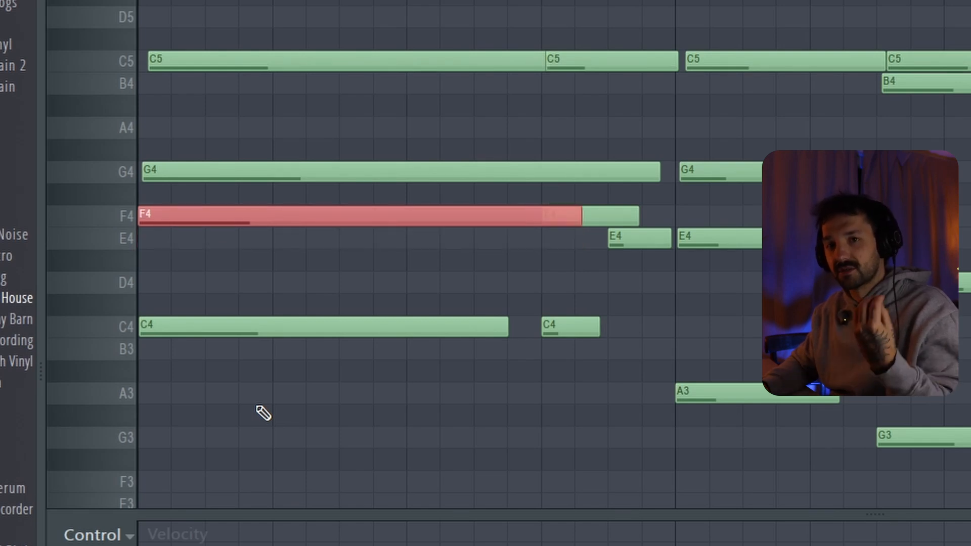
{"action": "key", "text": "space"}
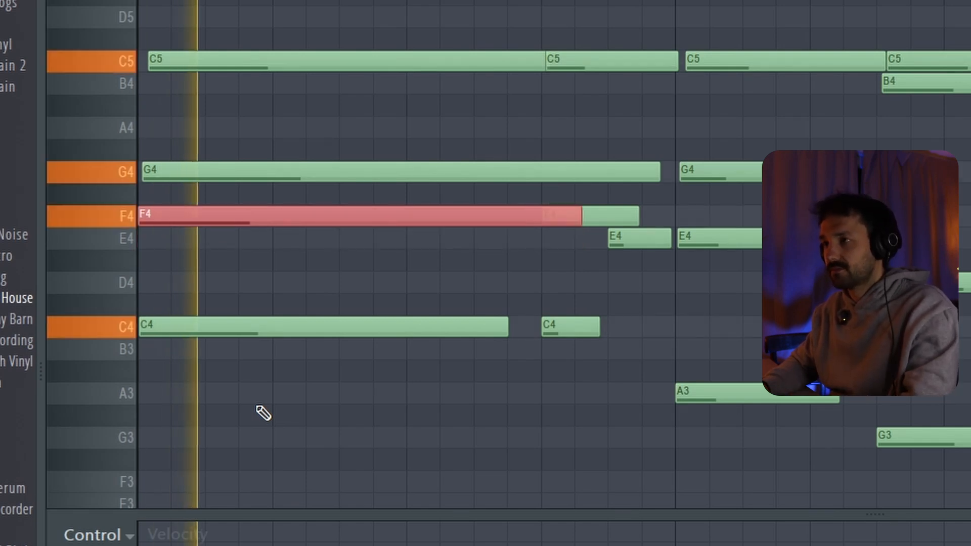
{"action": "key", "text": "space"}
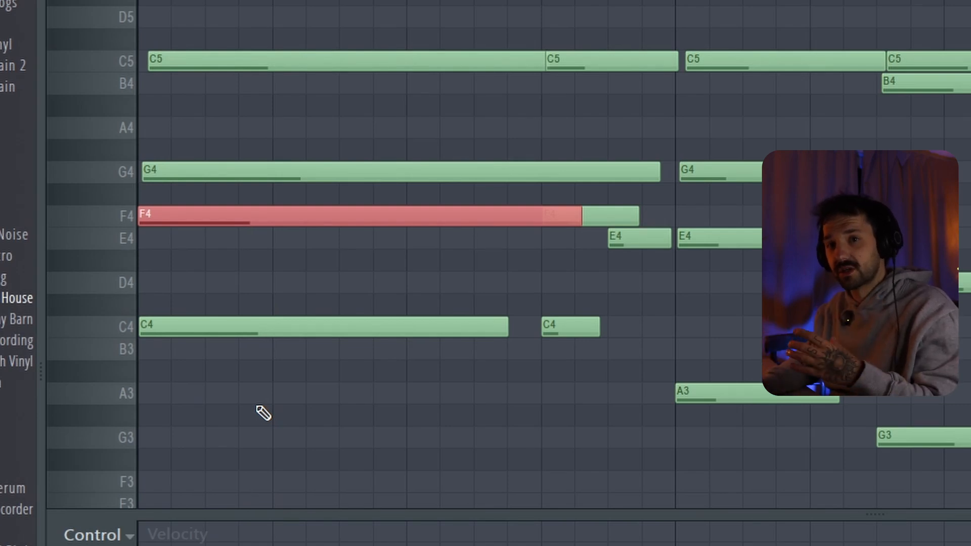
Lower the opening chord's long F4 note one octave to F3 and play the chord with the spread bass.
{"action": "key", "text": "ctrl+Down"}
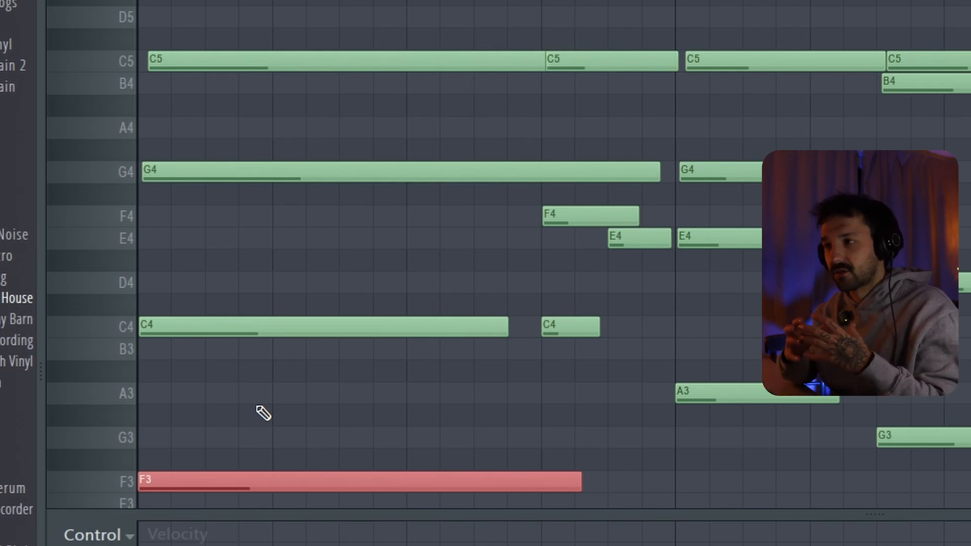
{"action": "key", "text": "space"}
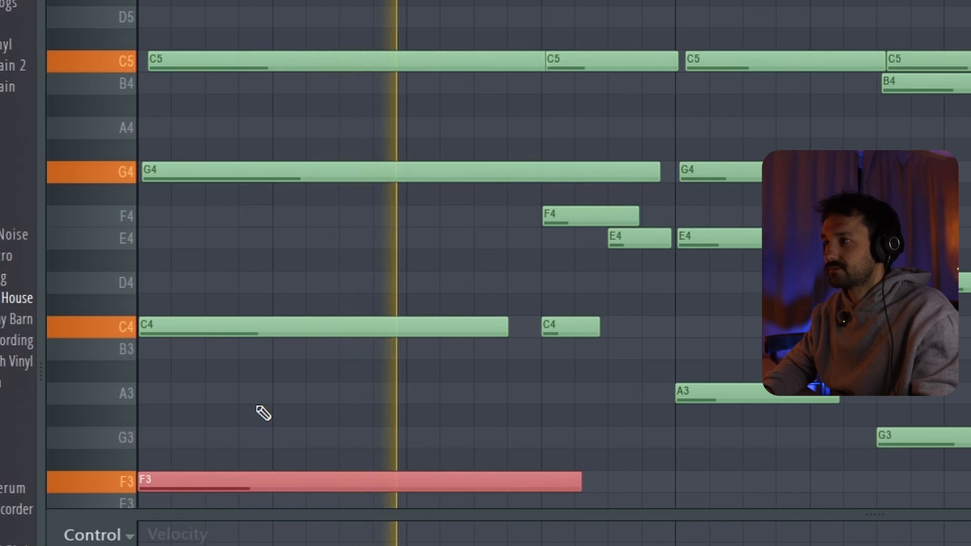
{"action": "key", "text": "space"}
Select the short C4 and F4 passing notes near the end of bar 1.
{"action": "scroll", "coordinate": [263, 413], "scroll_direction": "right", "scroll_amount": 3}
{"action": "scroll", "coordinate": [263, 413], "scroll_direction": "up", "scroll_amount": 3}
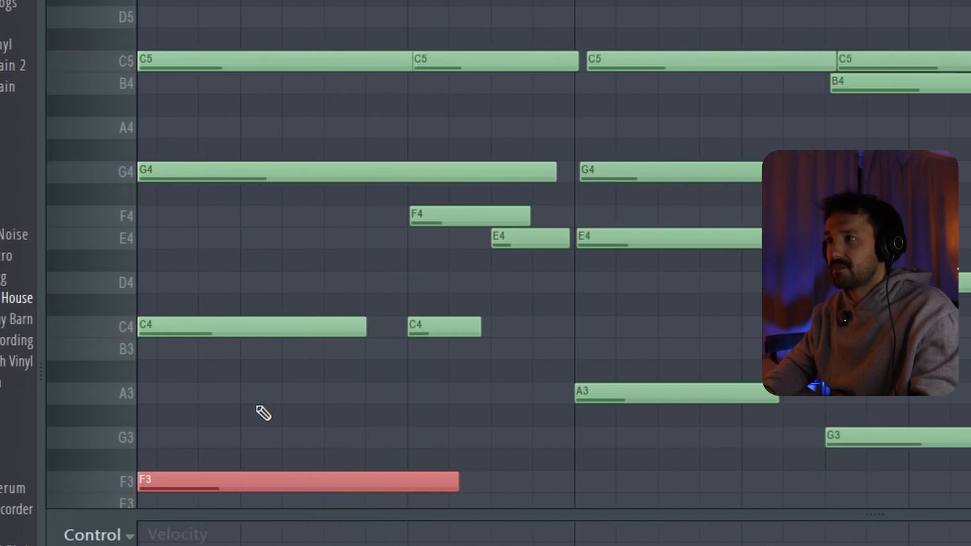
{"action": "scroll", "coordinate": [263, 413], "scroll_direction": "down", "scroll_amount": 1}
{"action": "scroll", "coordinate": [263, 414], "scroll_direction": "up", "scroll_amount": 1}
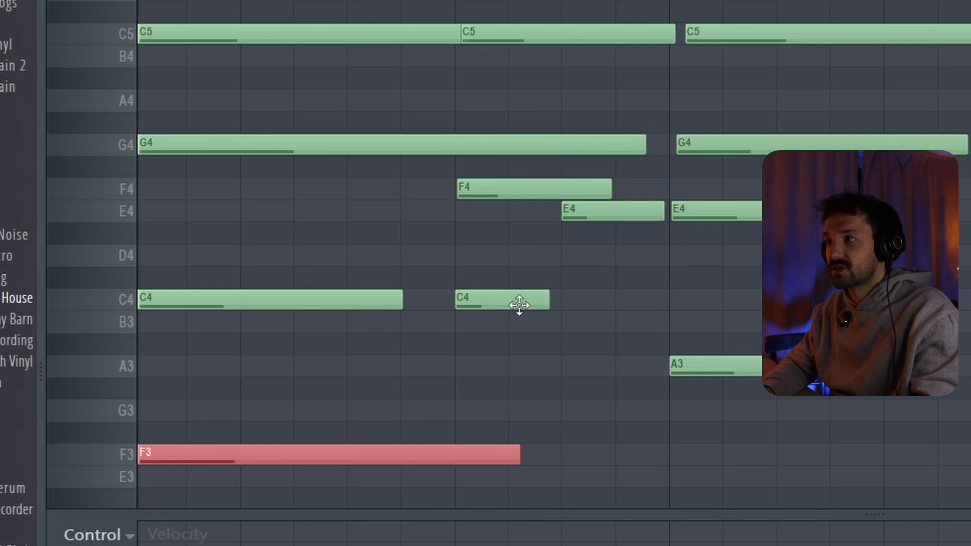
{"action": "left_click_drag", "start_coordinate": [516, 304], "coordinate": [530, 175]}
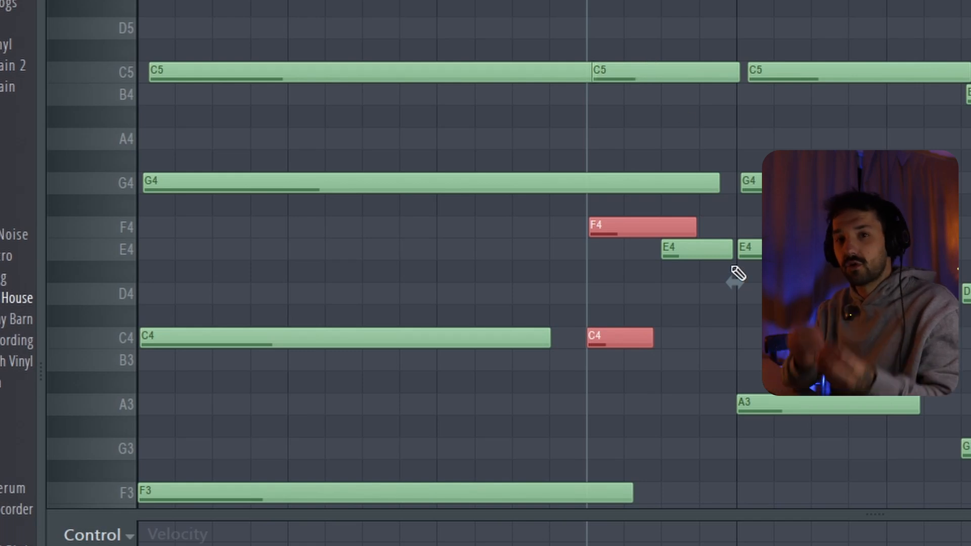
Examine how the short F4 and E4 notes lead into the chord at bar 2, selecting them and auditioning the passage.
{"action": "left_click", "coordinate": [708, 257], "text": "ctrl"}
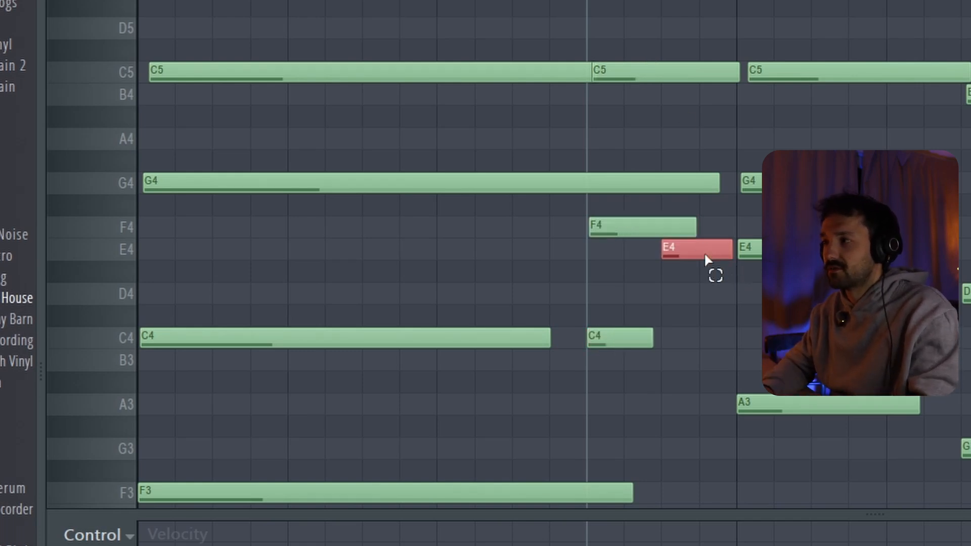
{"action": "left_click", "coordinate": [620, 221], "text": "ctrl"}
{"action": "left_click", "coordinate": [699, 253], "text": "ctrl"}
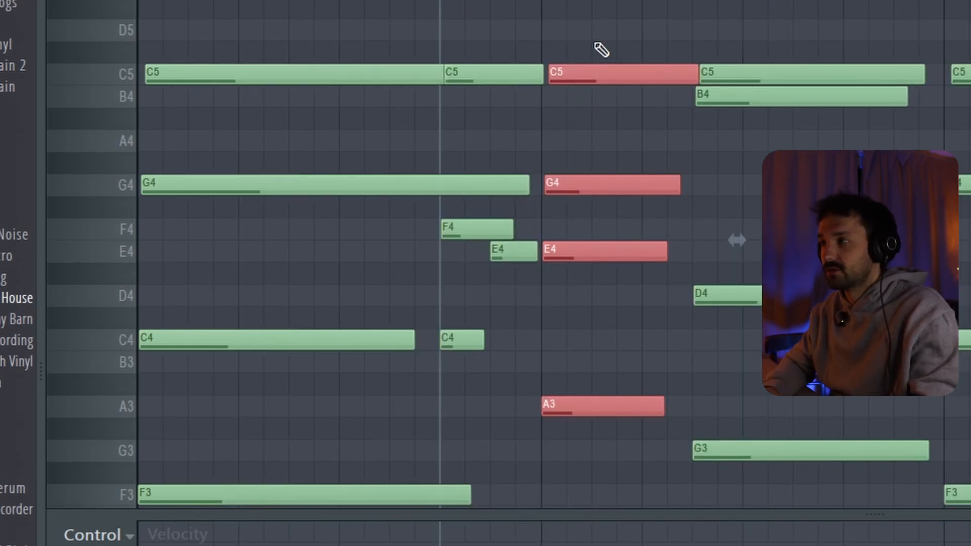
{"action": "key", "text": "space"}
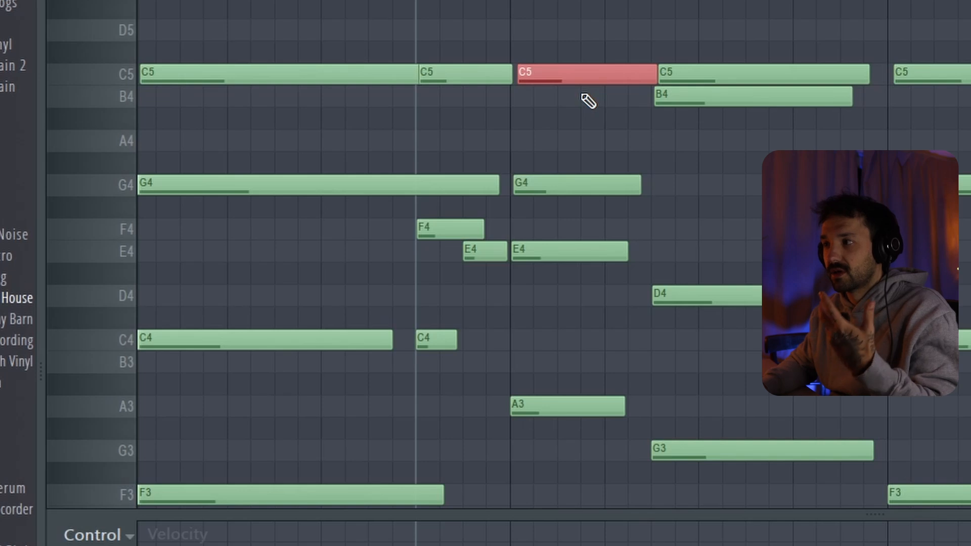
Drop the first bar 2 chord's C5 one octave to C4 and select the chord's A3, C4, E4 and G4 notes.
{"action": "left_click", "coordinate": [559, 411]}
{"action": "left_click", "coordinate": [577, 76]}
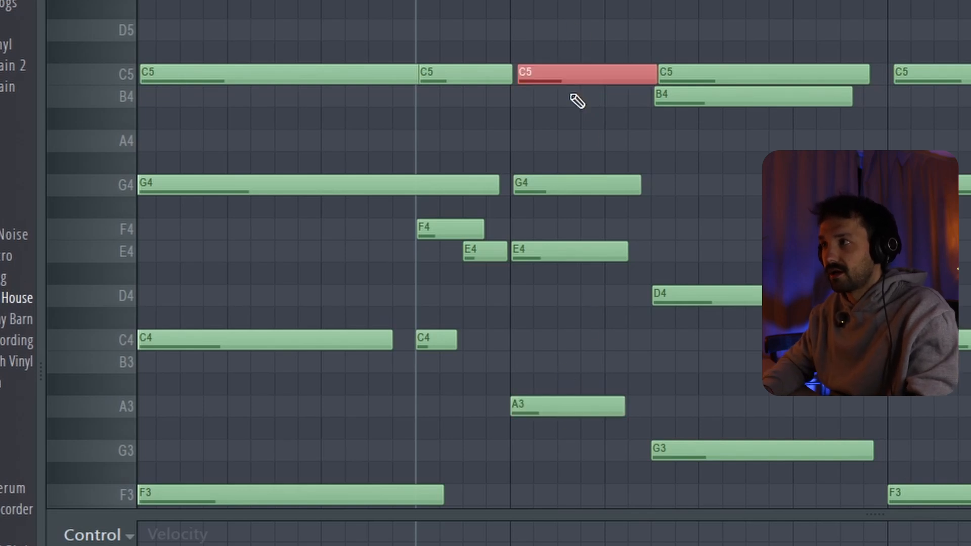
{"action": "key", "text": "ctrl+Down"}
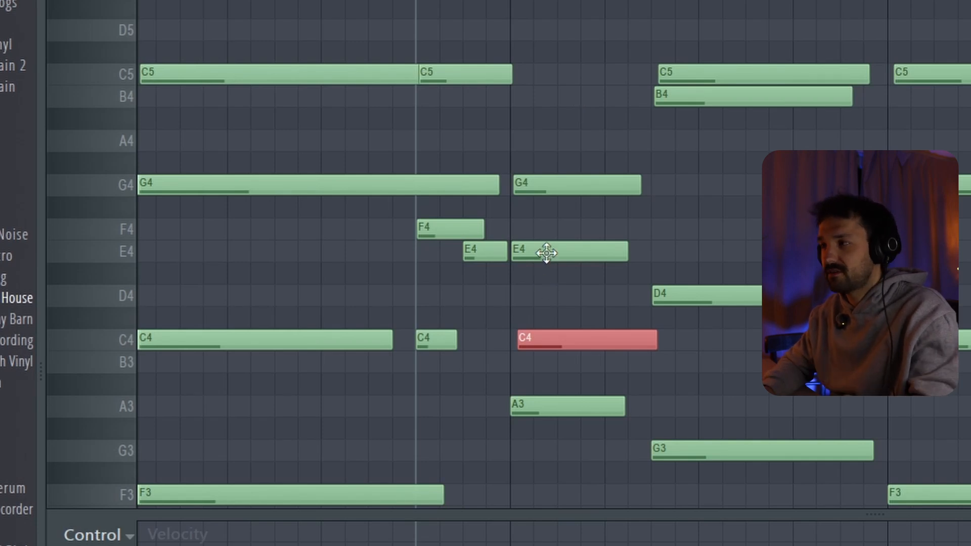
{"action": "left_click", "coordinate": [562, 183]}
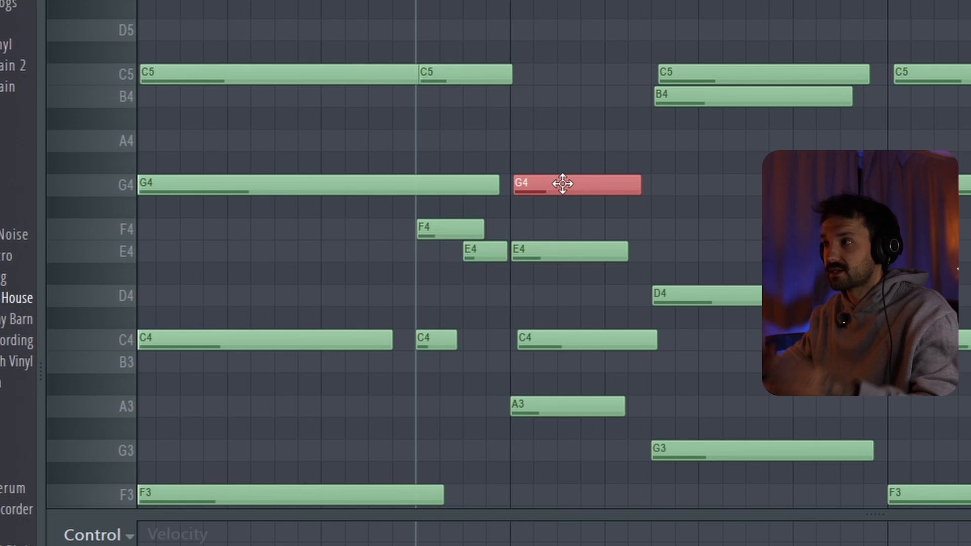
{"action": "left_click_drag", "start_coordinate": [549, 108], "coordinate": [559, 384]}
{"action": "left_click_drag", "start_coordinate": [558, 438], "coordinate": [572, 175]}
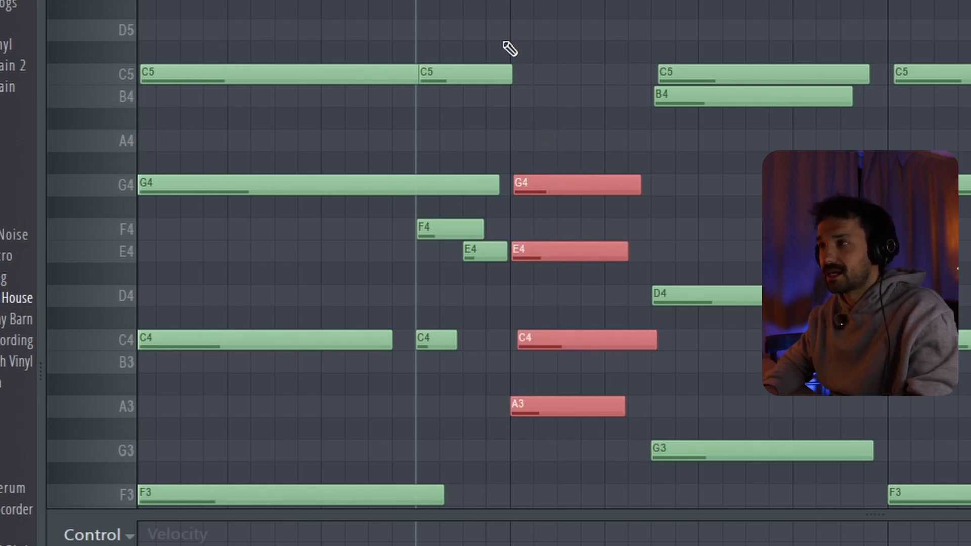
Select the two C5 notes in bar 1, and raise the first bar 2 chord's C4 one octave to C5.
{"action": "scroll", "coordinate": [510, 49], "scroll_direction": "left", "scroll_amount": 1}
{"action": "left_click_drag", "start_coordinate": [395, 44], "coordinate": [505, 103]}
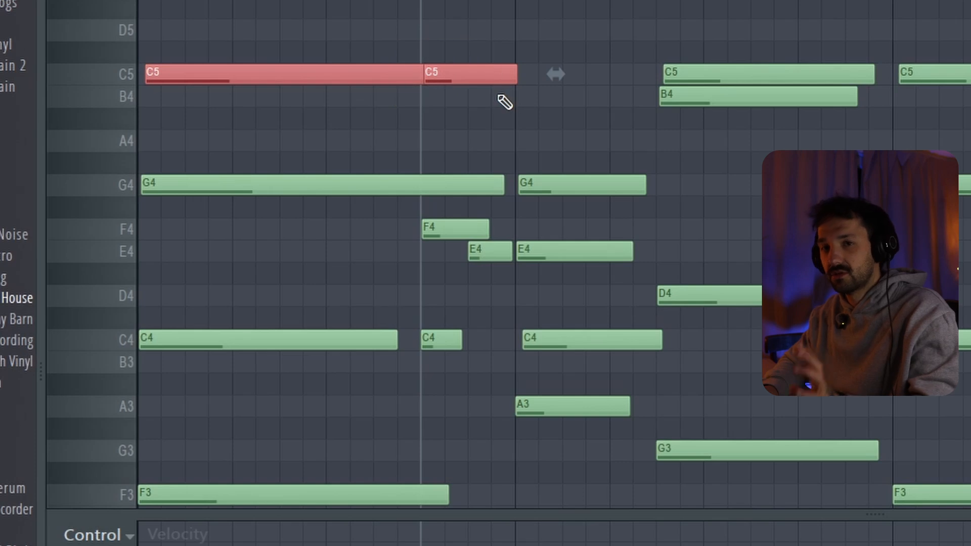
{"action": "left_click", "coordinate": [541, 337]}
{"action": "key", "text": "ctrl+Up"}
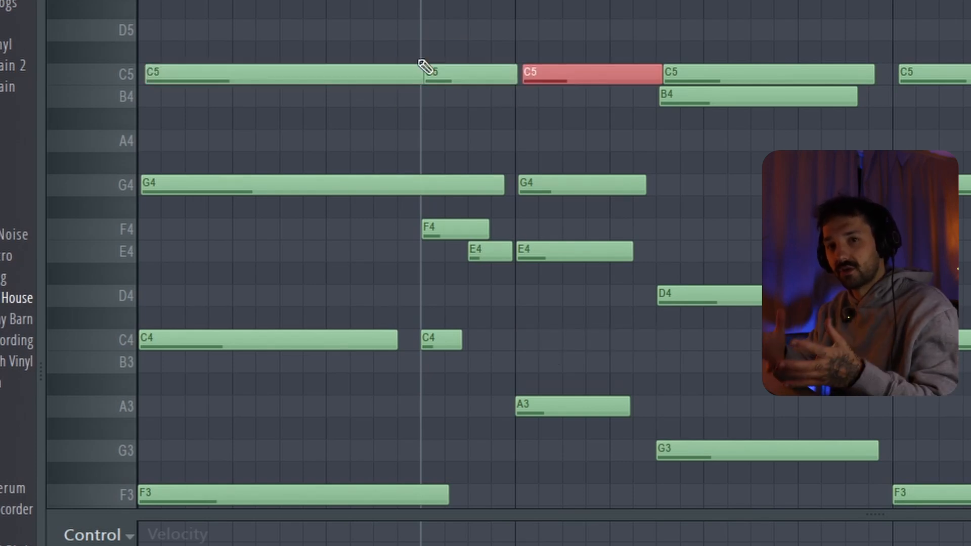
Select the second chord of bar 2, made of G3, D4, B4 and C5.
{"action": "scroll", "coordinate": [756, 287], "scroll_direction": "right", "scroll_amount": 2}
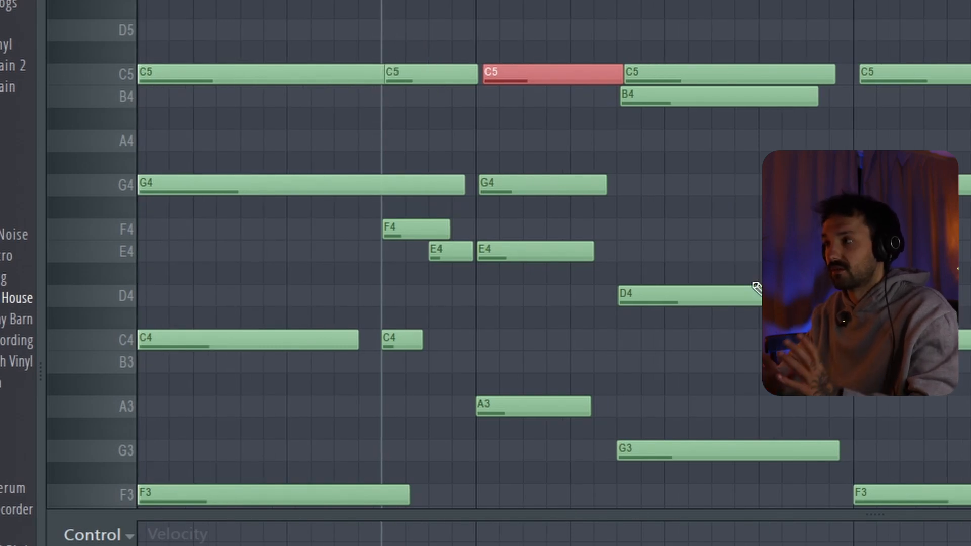
{"action": "left_click_drag", "start_coordinate": [704, 97], "coordinate": [728, 540]}
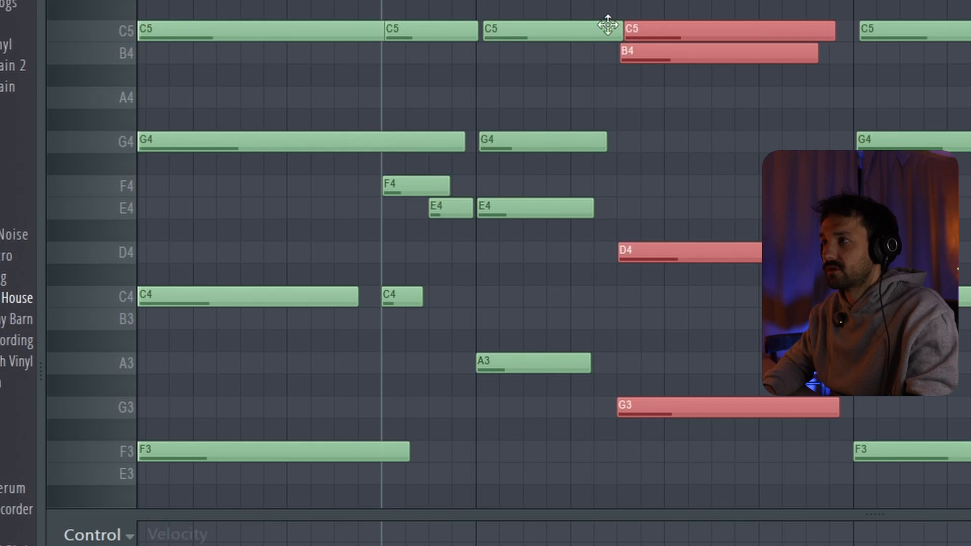
Audition the second chord of bar 2 with B4 and C5 sounding together.
{"action": "key", "text": "space"}
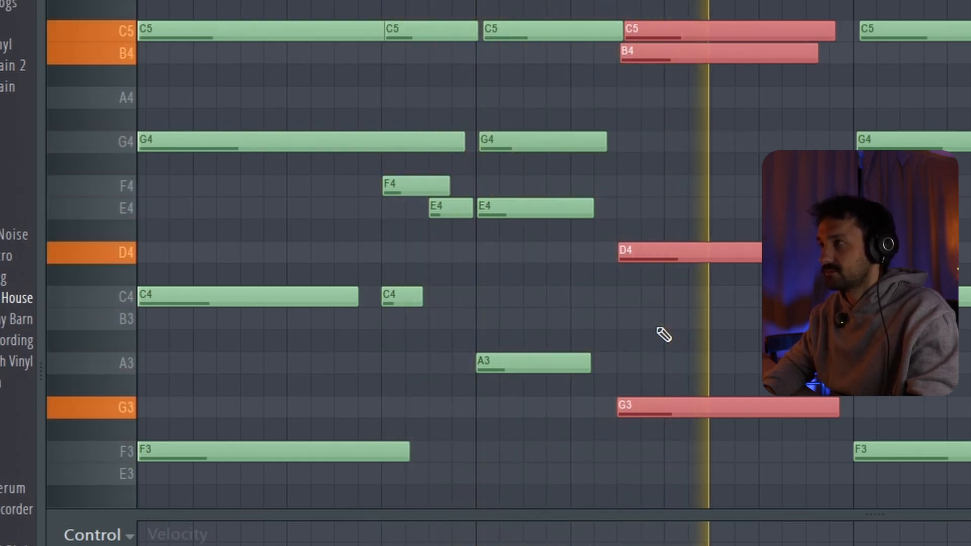
{"action": "key", "text": "space"}
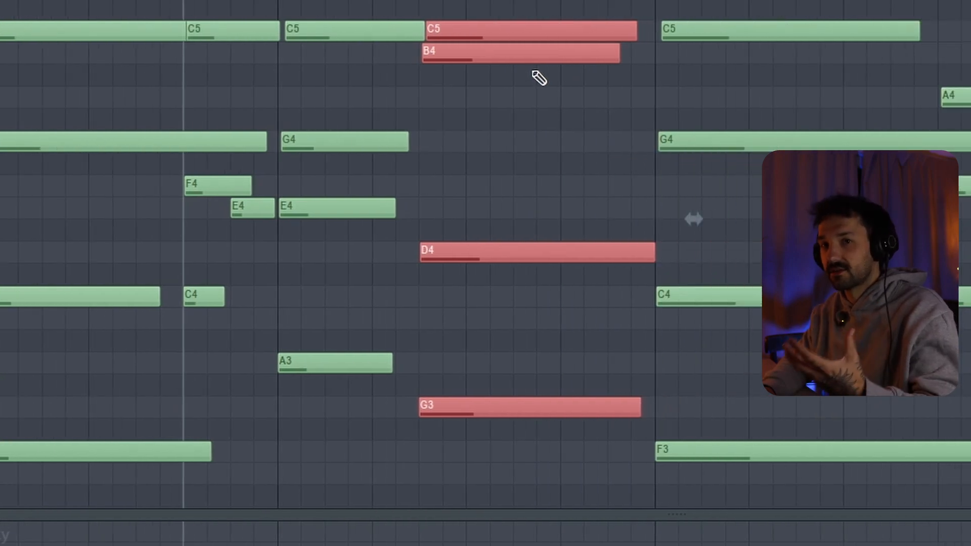
Drop the second bar 2 chord's B4 to B3, audition it with the G3 and D4 selected, and raise it back to B4.
{"action": "left_click", "coordinate": [523, 51]}
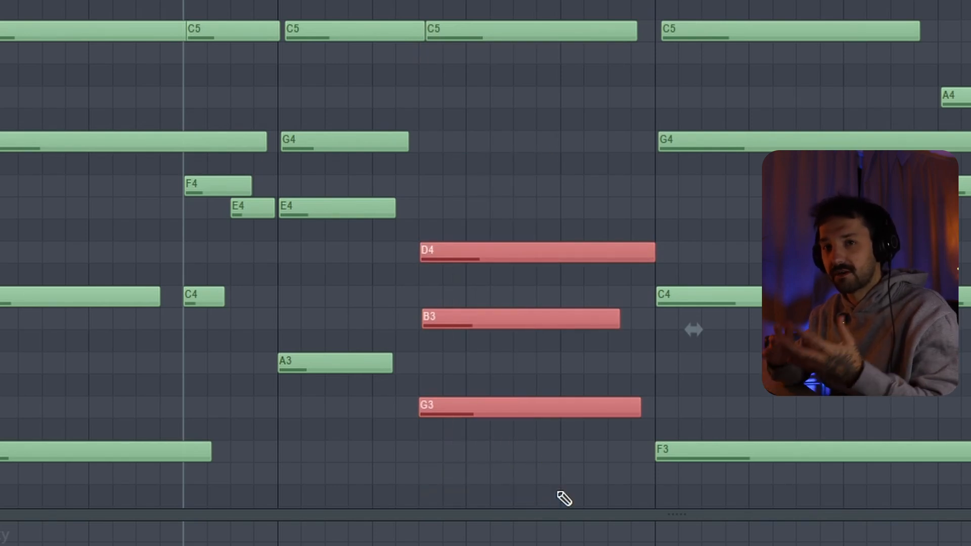
{"action": "key", "text": "space"}
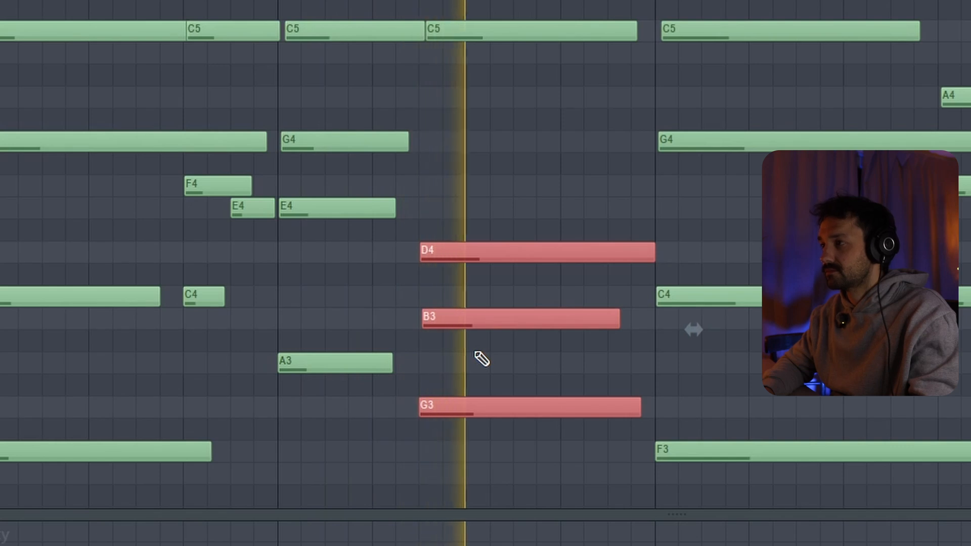
{"action": "key", "text": "space"}
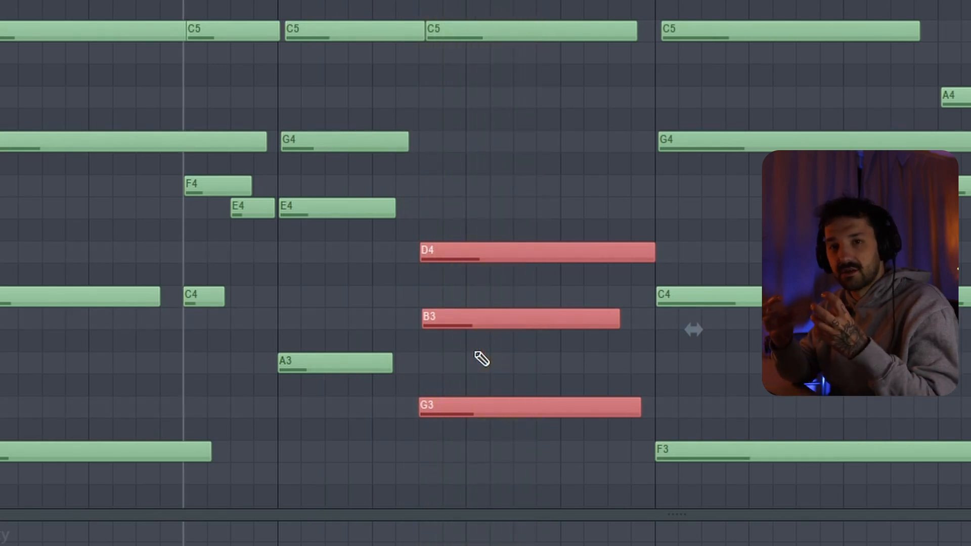
{"action": "left_click", "coordinate": [482, 326], "text": "ctrl"}
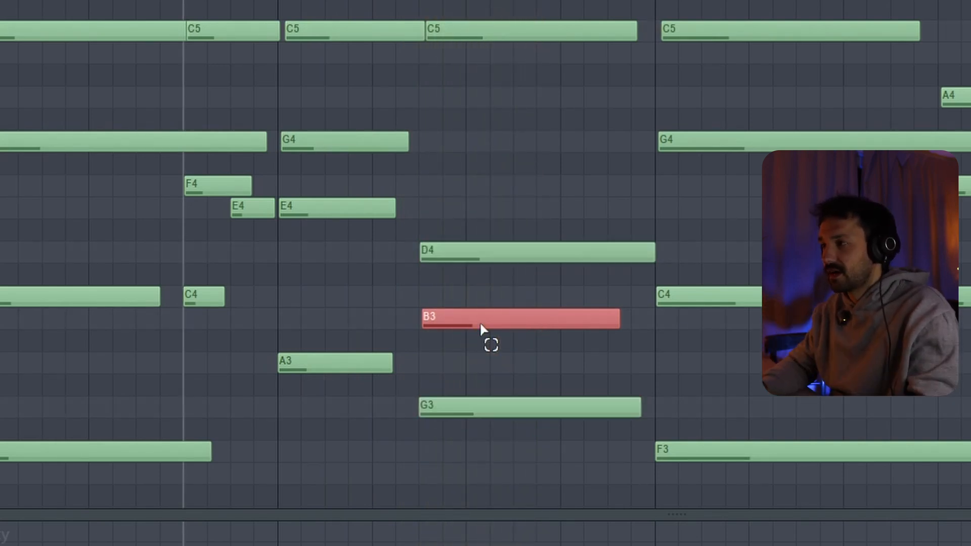
{"action": "key", "text": "ctrl+Up"}
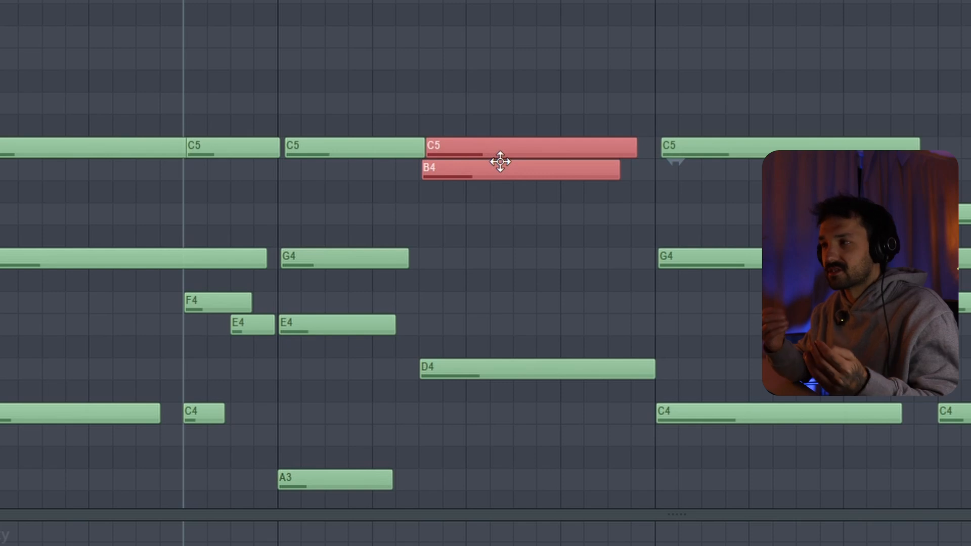
Replay the passage to hear the adjacent B4 and C5 in the second chord of bar 2.
{"action": "scroll", "coordinate": [500, 162], "scroll_direction": "down", "scroll_amount": 4}
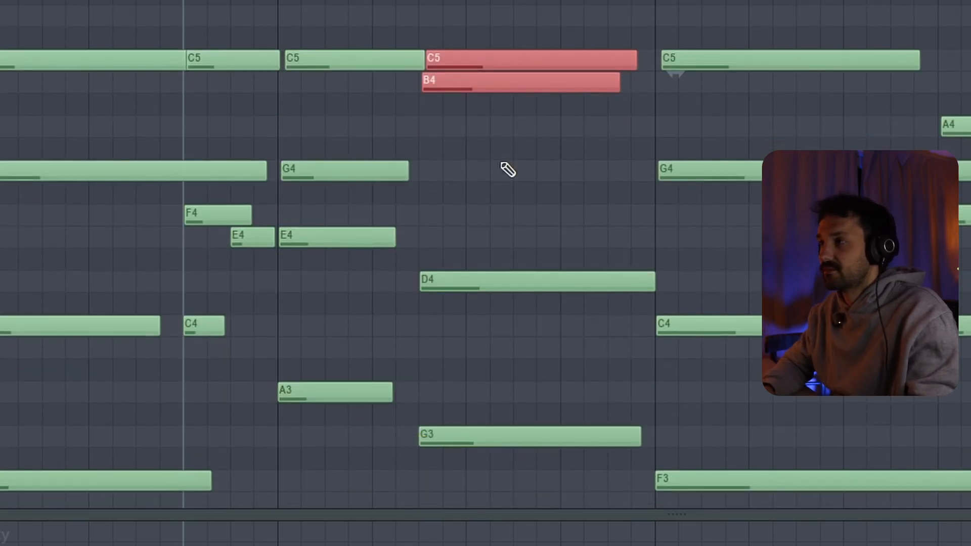
{"action": "key", "text": "space"}
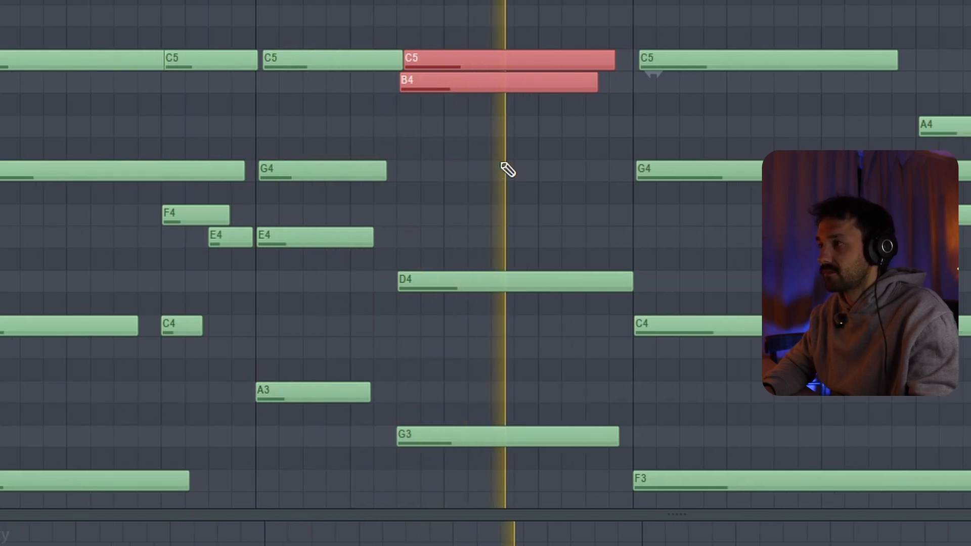
{"action": "key", "text": "space"}
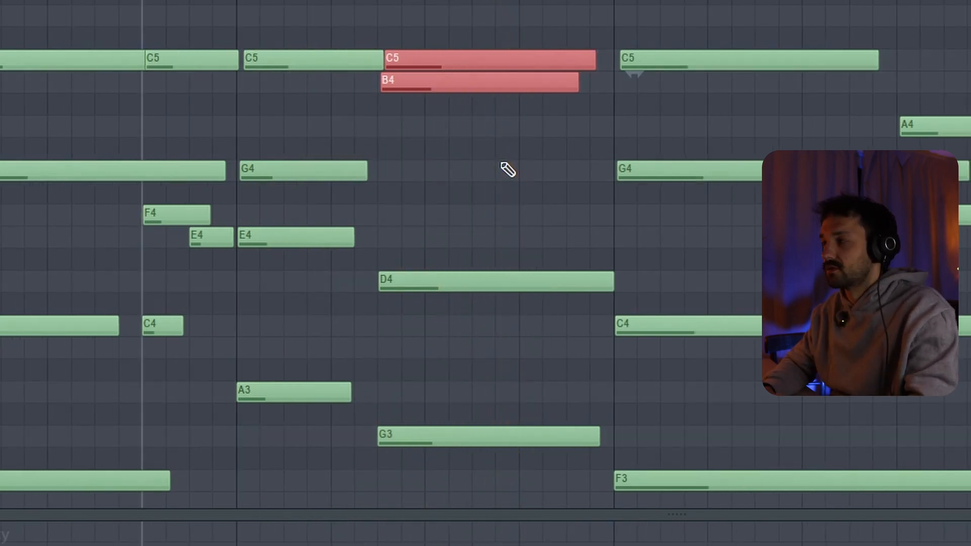
Select bar 3's G4 and the short A4, F4 and C4 notes at its end, and set the playback start just before the short notes.
{"action": "scroll", "coordinate": [501, 163], "scroll_direction": "right", "scroll_amount": 2}
{"action": "scroll", "coordinate": [501, 163], "scroll_direction": "down", "scroll_amount": 3}
{"action": "scroll", "coordinate": [500, 163], "scroll_direction": "right", "scroll_amount": 2}
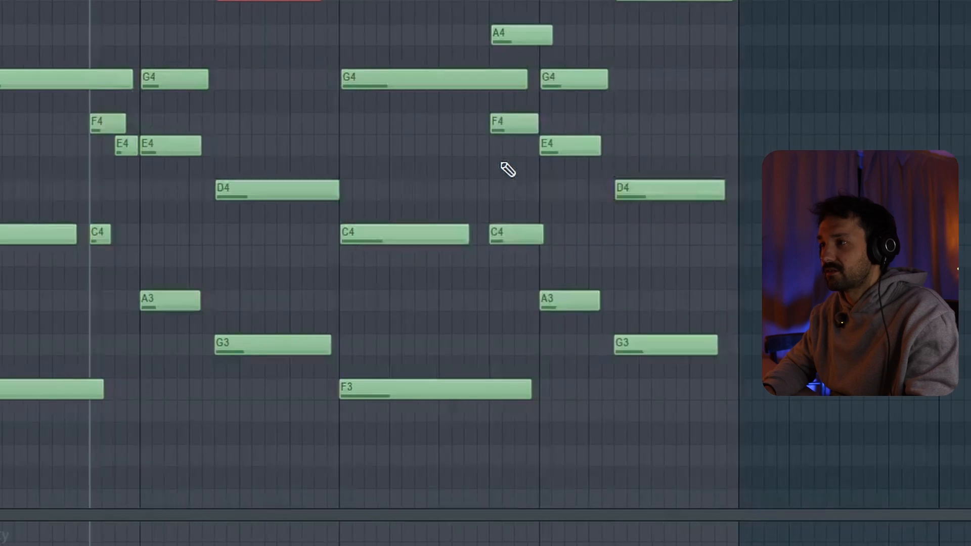
{"action": "scroll", "coordinate": [507, 169], "scroll_direction": "up", "scroll_amount": 3}
{"action": "left_click_drag", "start_coordinate": [394, 5], "coordinate": [416, 478]}
{"action": "mouse_move", "coordinate": [513, 49]}
{"action": "left_mouse_down"}
{"action": "mouse_move", "coordinate": [499, 324]}
{"action": "mouse_move", "coordinate": [524, 320]}
{"action": "left_mouse_up"}
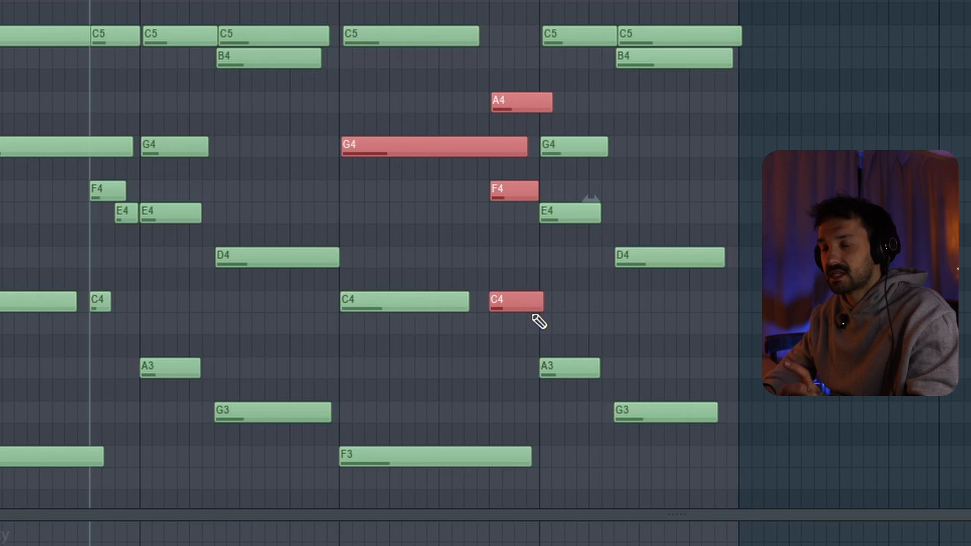
{"action": "left_click", "coordinate": [453, 0]}
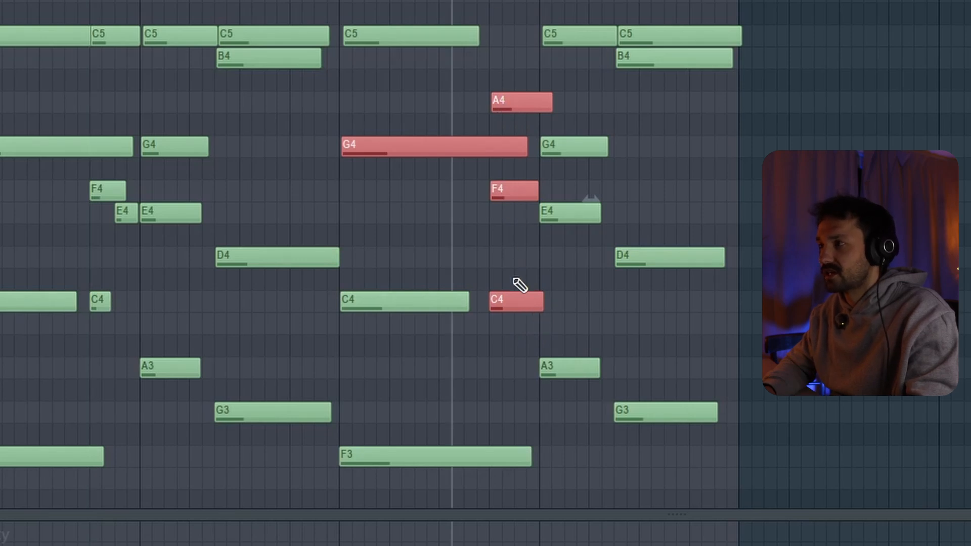
Try the short C4 at the end of bar 3 an octave higher at C5, return it to C4, and audition the passage.
{"action": "left_click", "coordinate": [514, 280], "text": "ctrl"}
{"action": "left_click", "coordinate": [513, 304], "text": "ctrl"}
{"action": "key", "text": "ctrl+Up"}
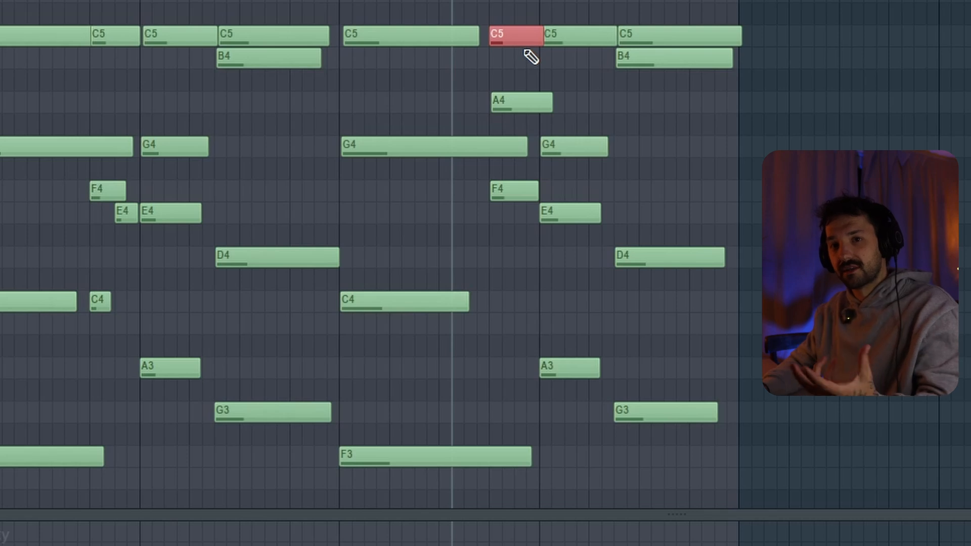
{"action": "key", "text": "ctrl+Down"}
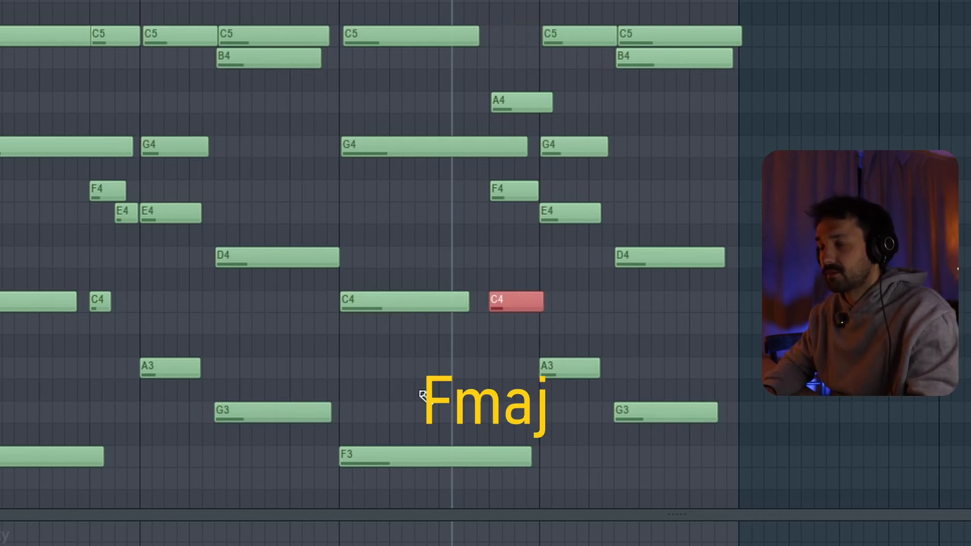
{"action": "key", "text": "space"}
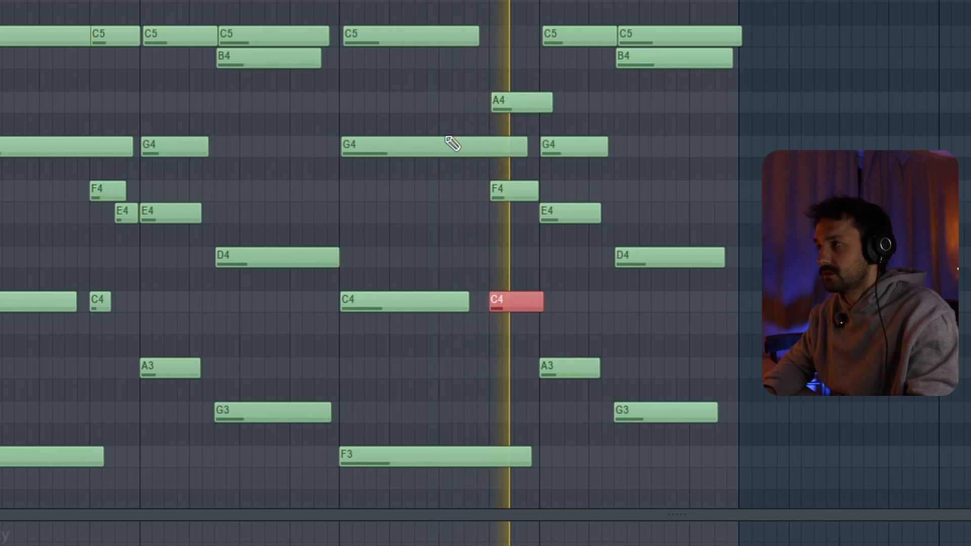
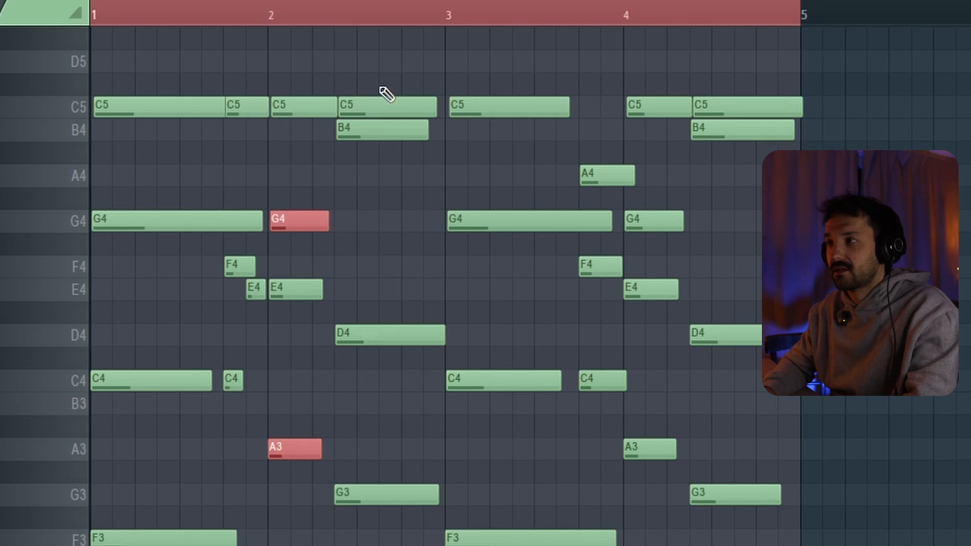
Open the Piano track's clip at bar 21 in the piano roll and play its opening chord.
{"action": "left_click", "coordinate": [368, 133]}
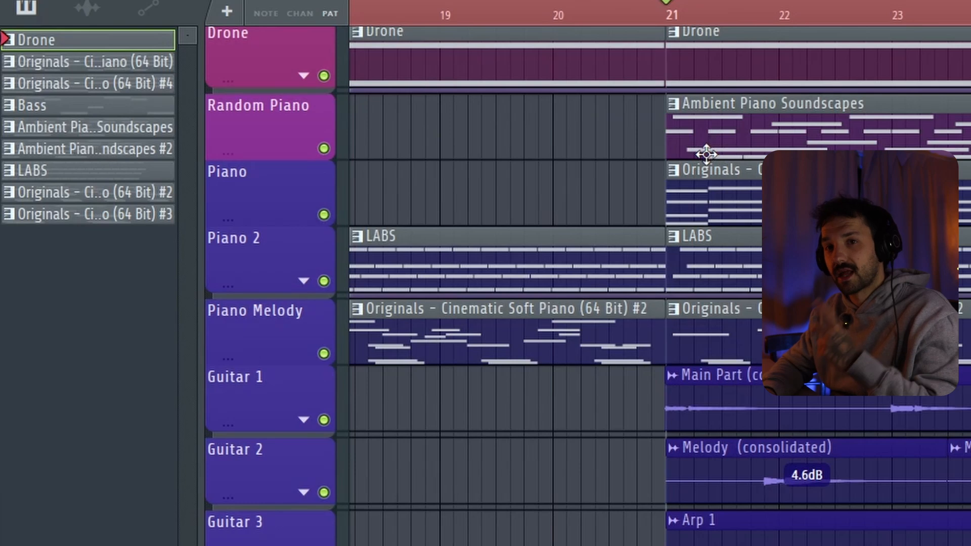
{"action": "double_click", "coordinate": [718, 200]}
{"action": "scroll", "coordinate": [719, 201], "scroll_direction": "down", "scroll_amount": 4}
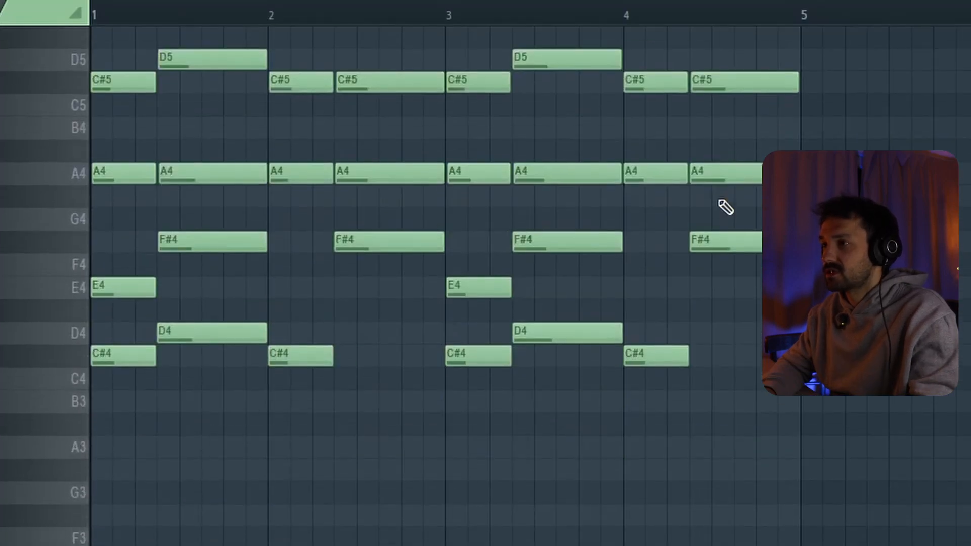
{"action": "scroll", "coordinate": [719, 200], "scroll_direction": "up", "scroll_amount": 1}
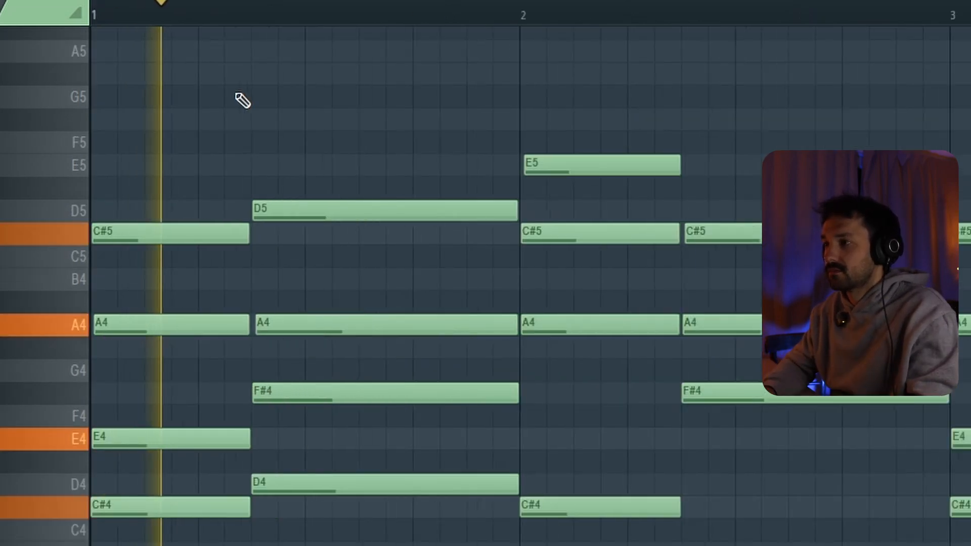
{"action": "scroll", "coordinate": [243, 100], "scroll_direction": "down", "scroll_amount": 1}
{"action": "scroll", "coordinate": [243, 100], "scroll_direction": "down", "scroll_amount": 1}
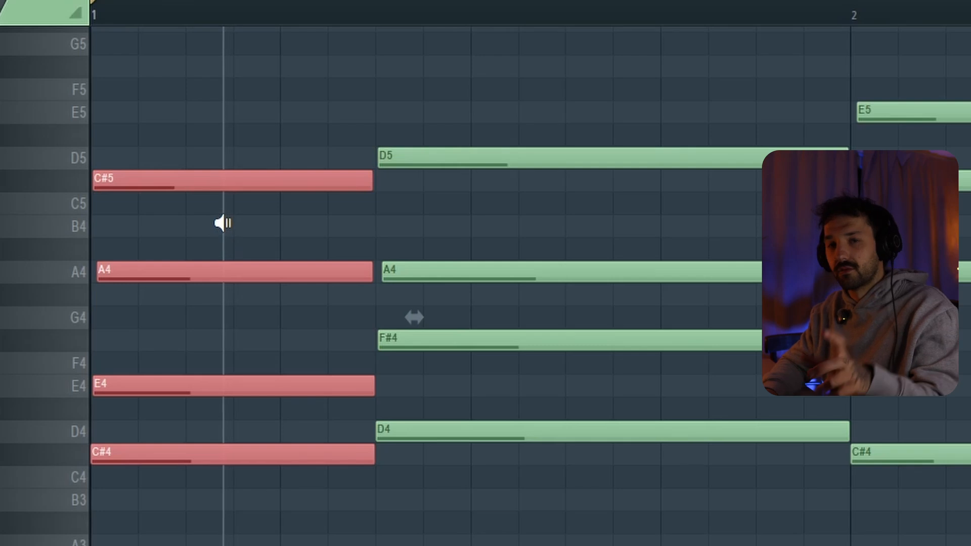
Audition bar 1's first chord of C#4, E4, A4 and C#5, and deselect its notes.
{"action": "left_click_drag", "start_coordinate": [223, 223], "coordinate": [197, 347]}
{"action": "left_click", "coordinate": [197, 347]}
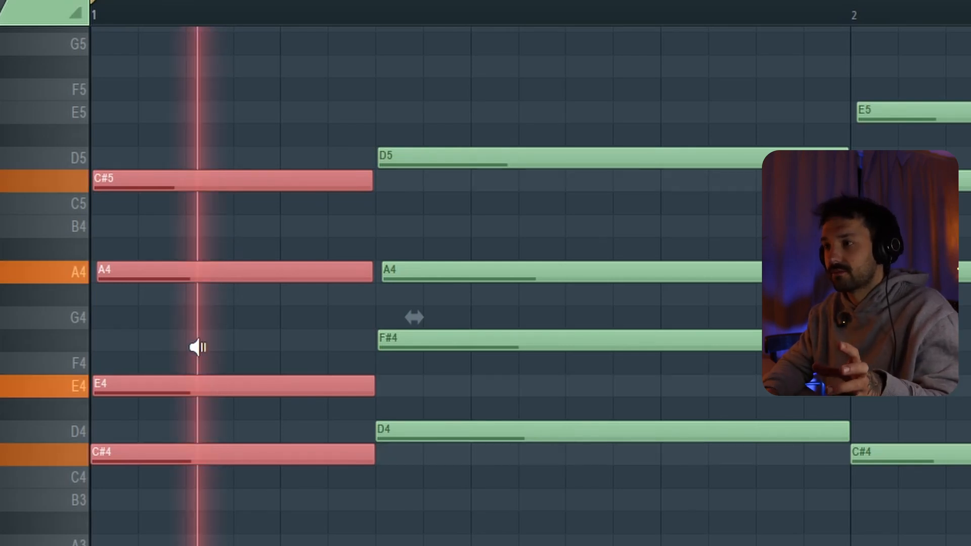
{"action": "key", "text": "ctrl+d"}
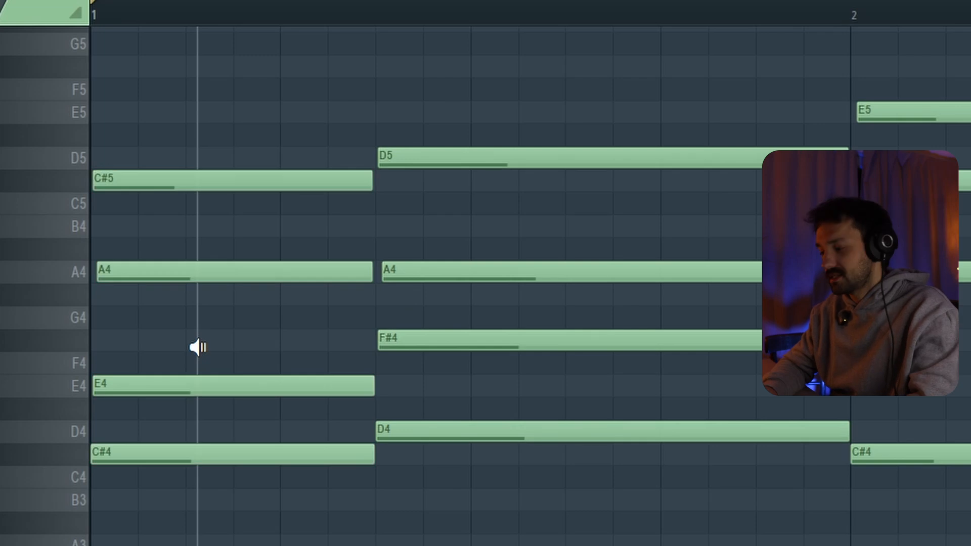
Try the first chord's C#4 and E4 an octave higher at C#5 and E5, and return them to C#4 and E4.
{"action": "left_click_drag", "start_coordinate": [206, 354], "coordinate": [213, 510]}
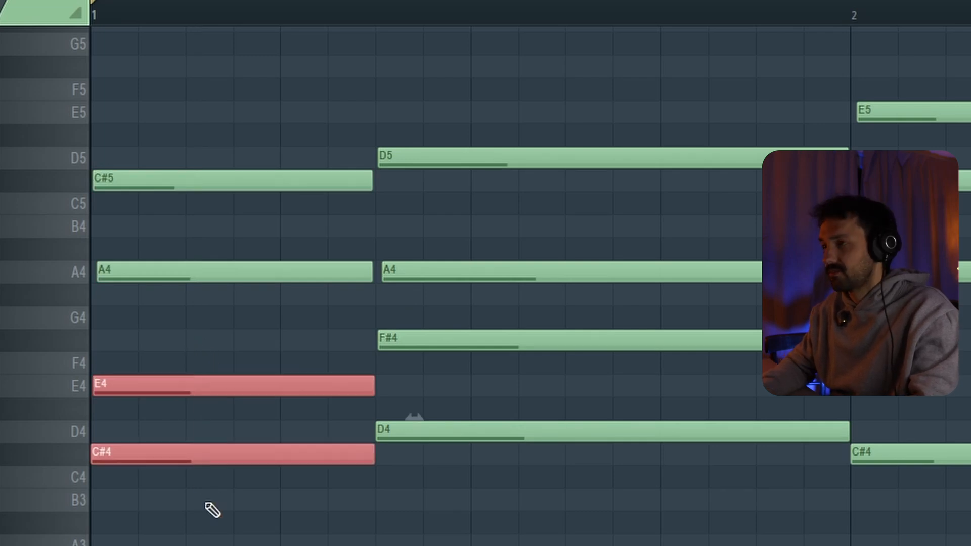
{"action": "key", "text": "ctrl+Up"}
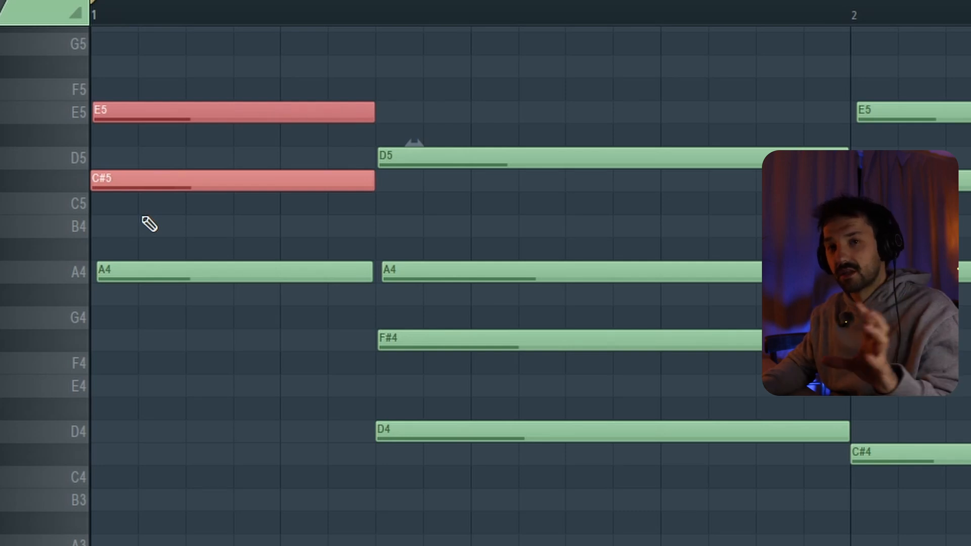
{"action": "key", "text": "ctrl+Down"}
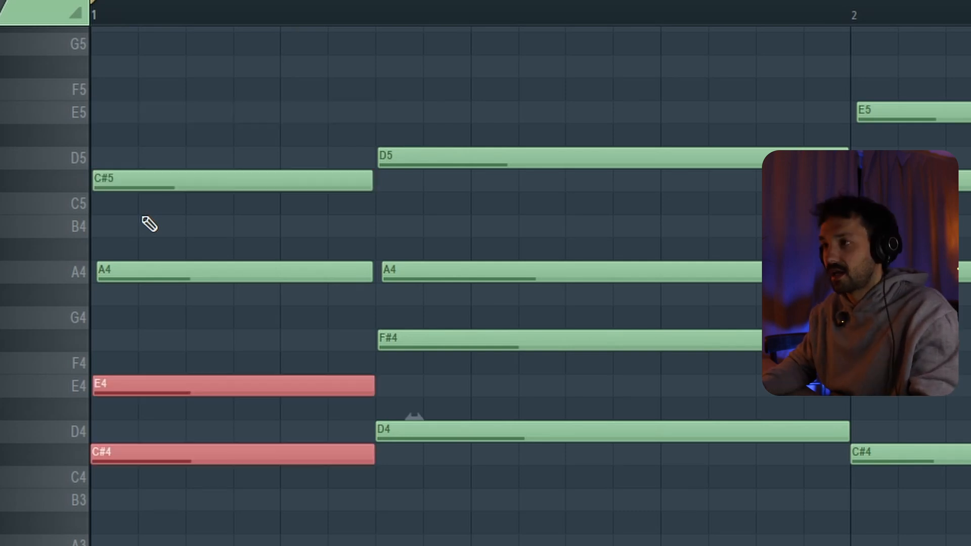
Select the first chord's C#5, select bar 1's second chord, narrow the selection to its D4, F#4 and A4, and audition it.
{"action": "left_click", "coordinate": [158, 186]}
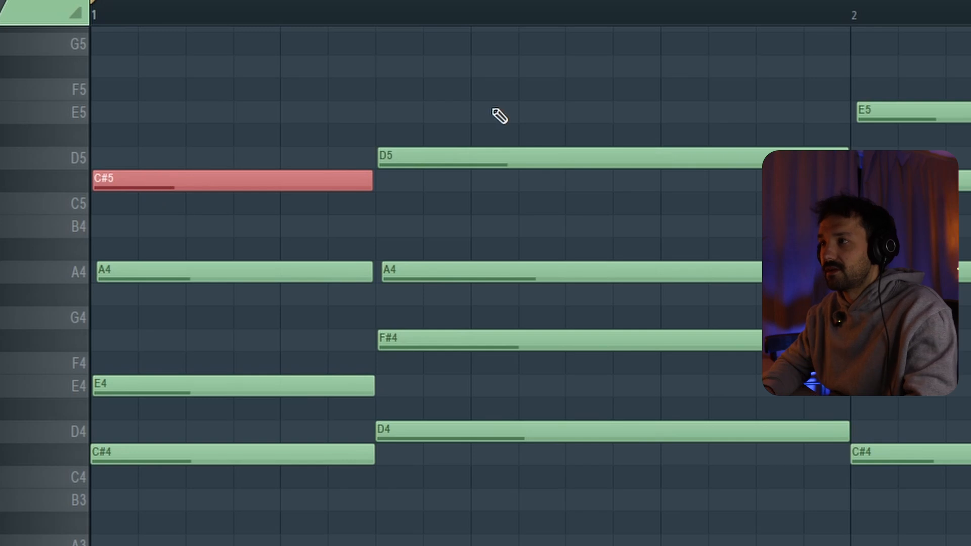
{"action": "left_click_drag", "start_coordinate": [493, 151], "coordinate": [507, 424]}
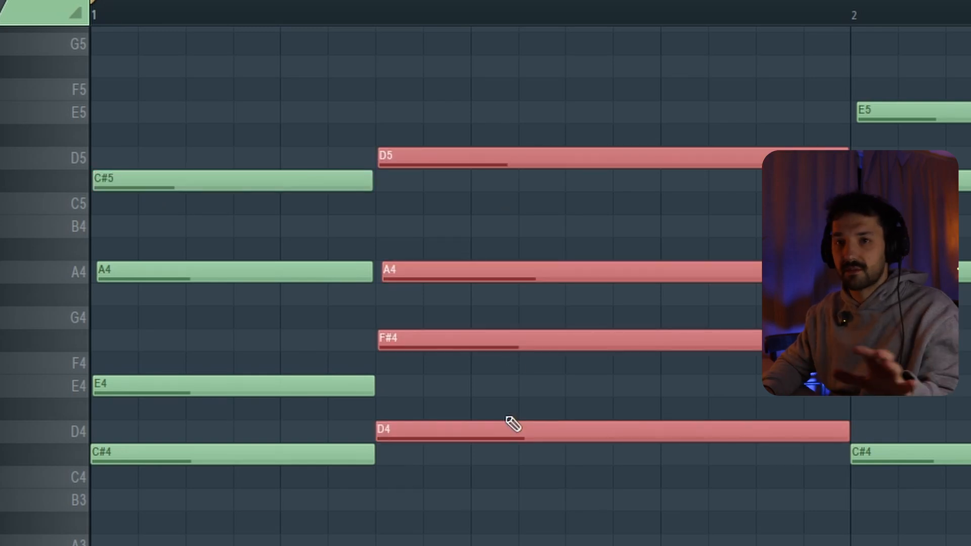
{"action": "left_click_drag", "start_coordinate": [512, 252], "coordinate": [537, 488]}
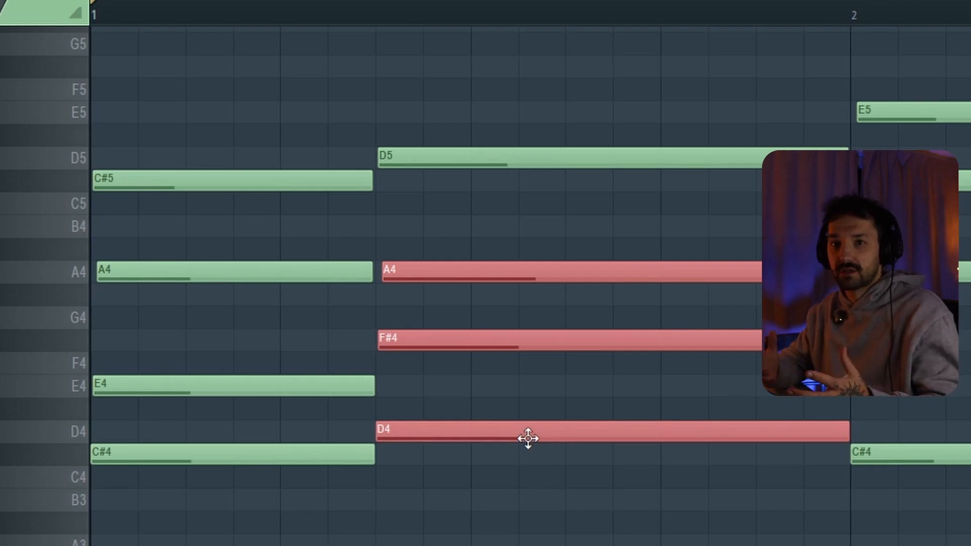
{"action": "key", "text": "space"}
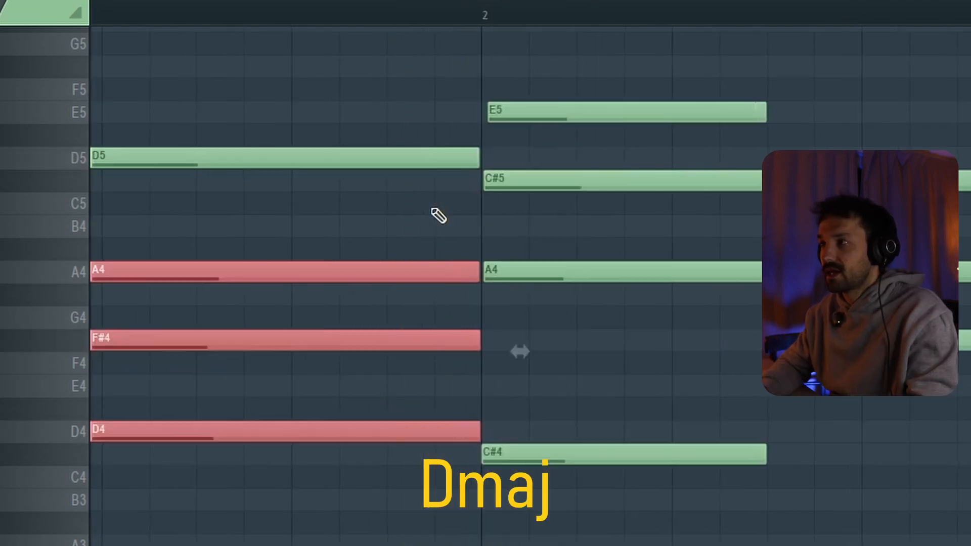
Select the E5, C#5 and A4 of bar 2's first chord, and pick the lowest A4 in the stacked scale notes.
{"action": "scroll", "coordinate": [432, 209], "scroll_direction": "left", "scroll_amount": 4}
{"action": "scroll", "coordinate": [432, 208], "scroll_direction": "right", "scroll_amount": 4}
{"action": "left_click_drag", "start_coordinate": [626, 108], "coordinate": [707, 325]}
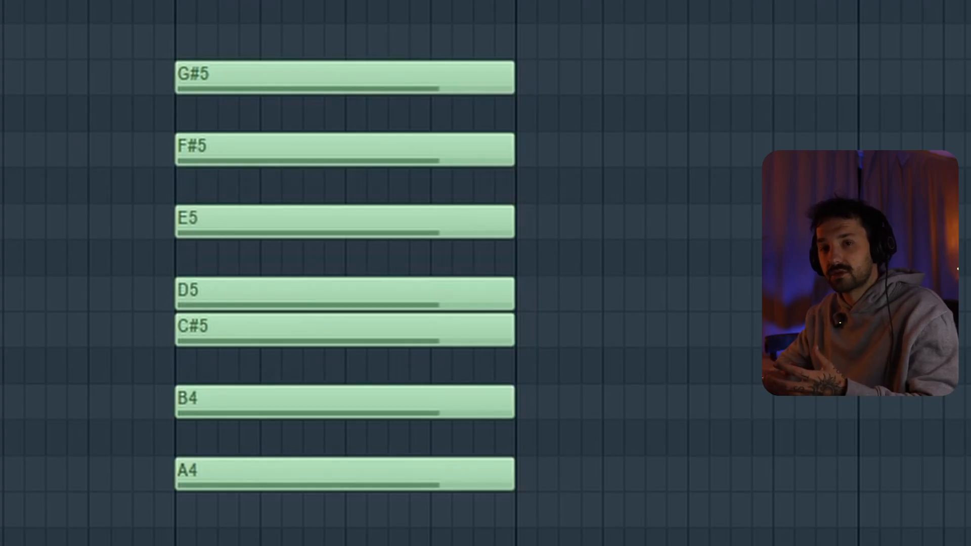
{"action": "left_click", "coordinate": [237, 483]}
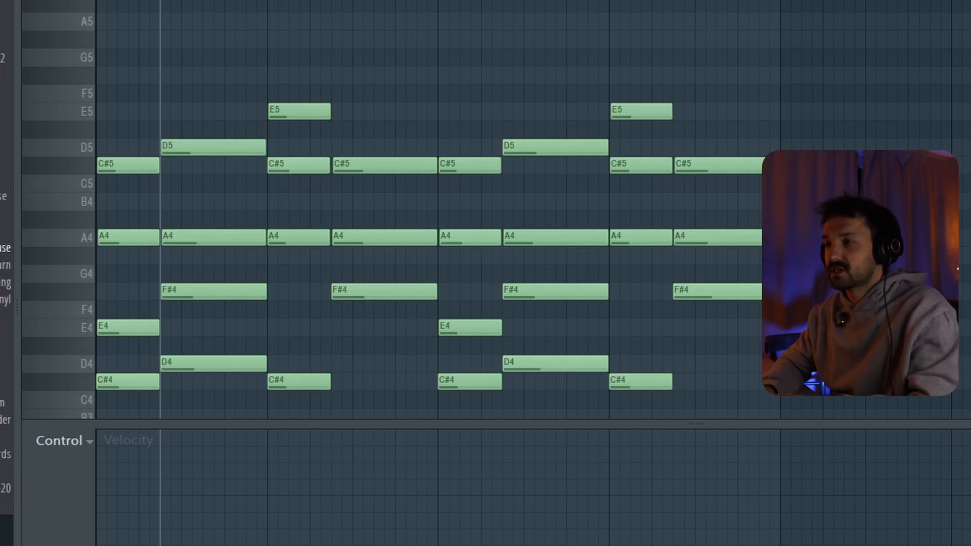
{"action": "scroll", "coordinate": [396, 323], "scroll_direction": "up", "scroll_amount": 4}
{"action": "scroll", "coordinate": [396, 322], "scroll_direction": "down", "scroll_amount": 8}
{"action": "scroll", "coordinate": [397, 323], "scroll_direction": "up", "scroll_amount": 1}
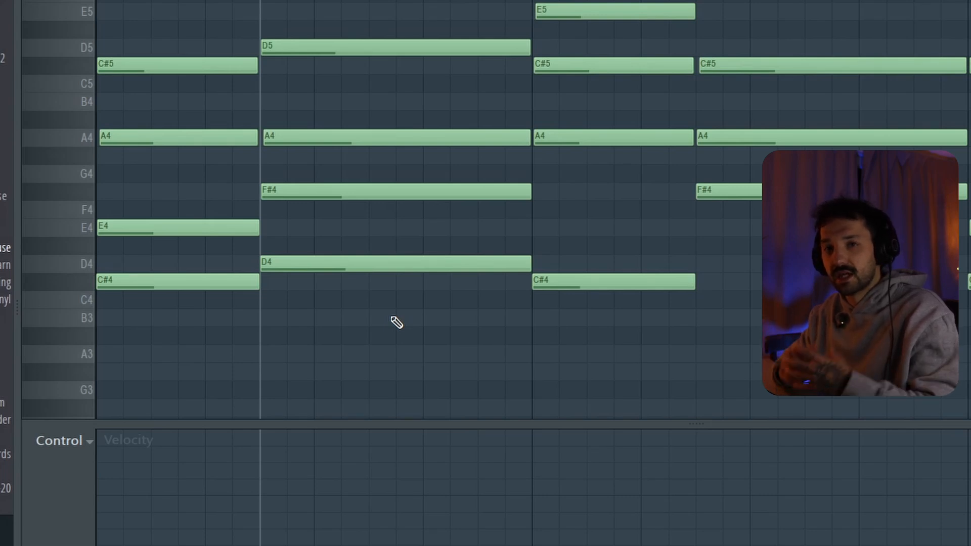
{"action": "scroll", "coordinate": [232, 325], "scroll_direction": "up", "scroll_amount": 4}
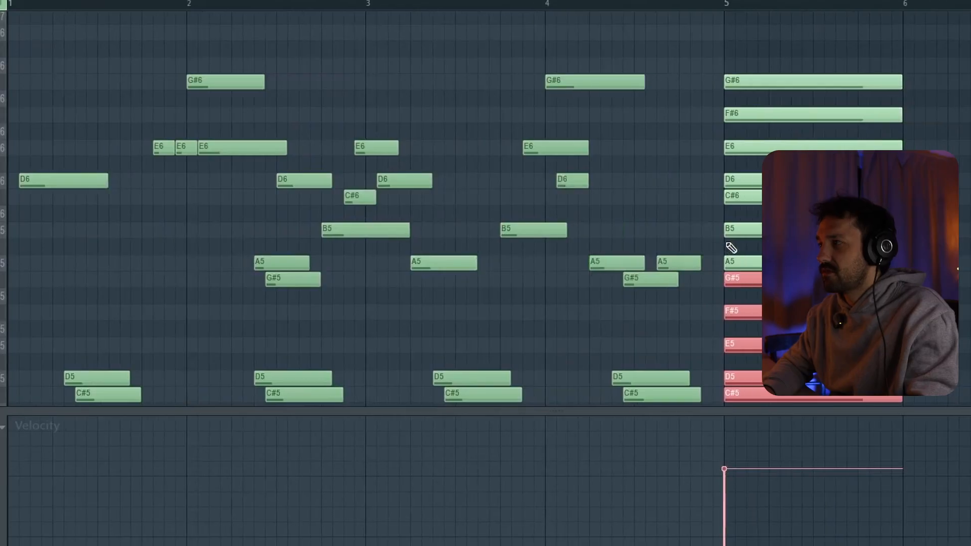
Select the C#6 in the scale notes stacked at bar 5 and play the melody's opening D6.
{"action": "left_click", "coordinate": [3, 180]}
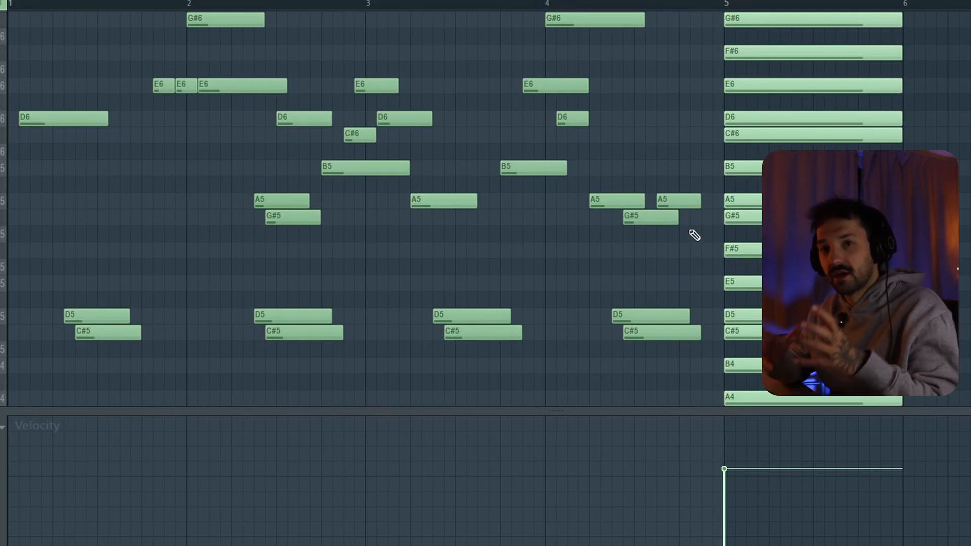
{"action": "left_click", "coordinate": [771, 135]}
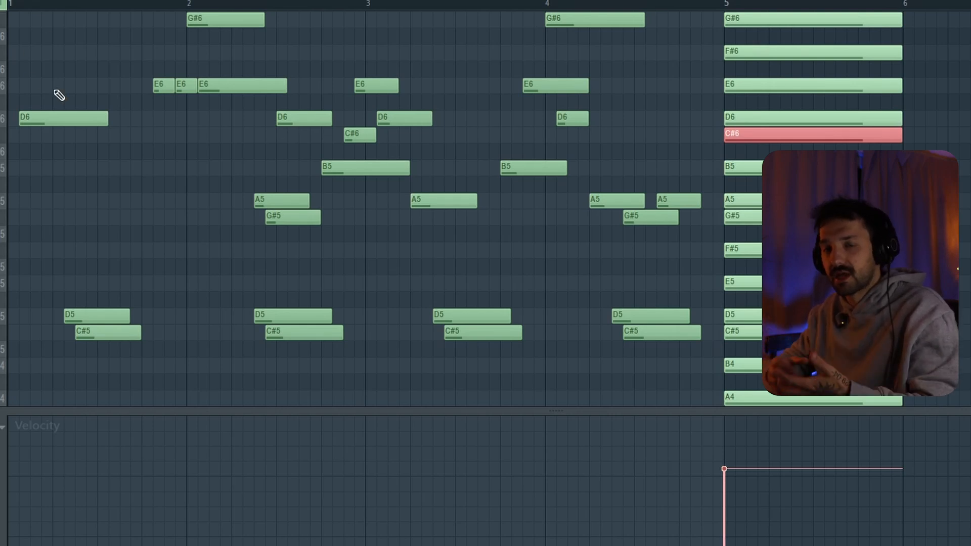
{"action": "key", "text": "space"}
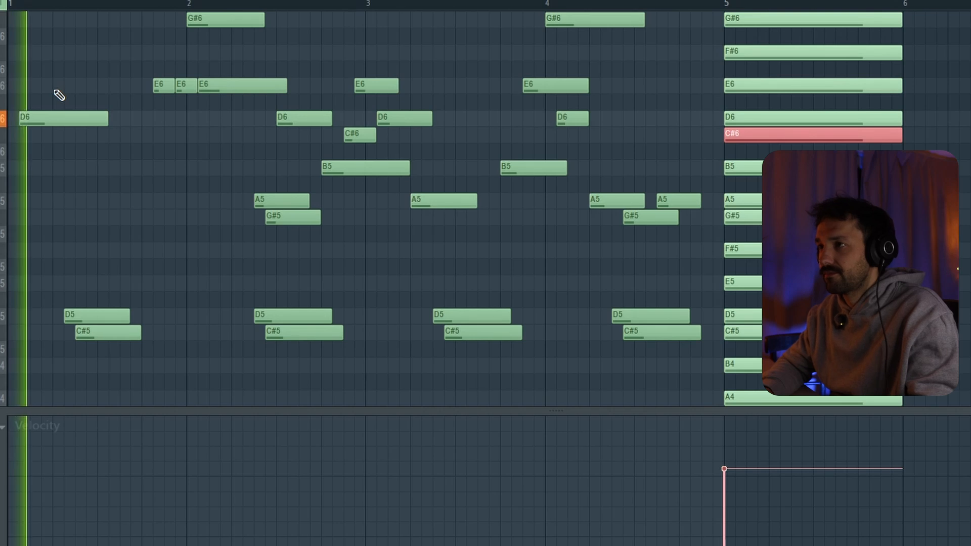
{"action": "key", "text": "space"}
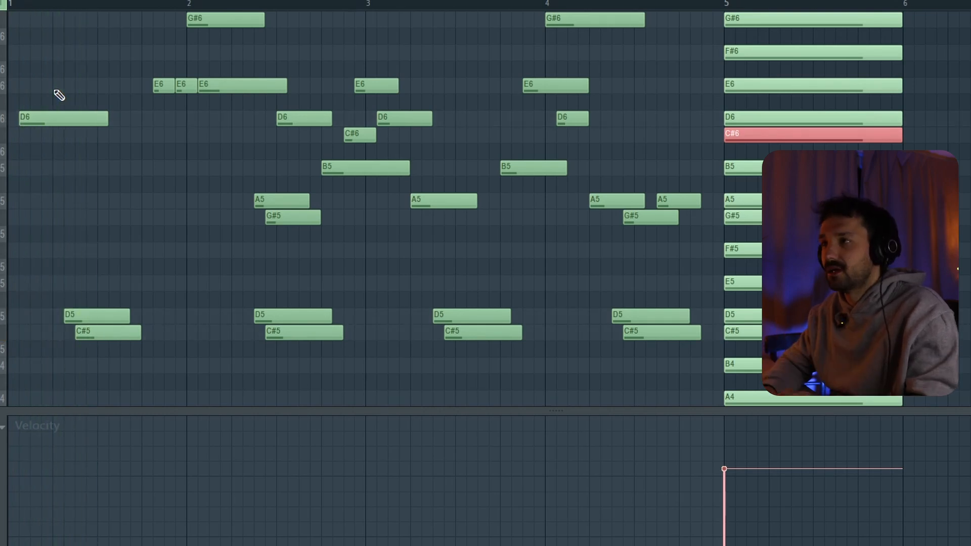
Play the melody's E6 and G#6 notes around the start of bar 2, and select the E6 in the bar 5 scale stack.
{"action": "scroll", "coordinate": [59, 95], "scroll_direction": "up", "scroll_amount": 2}
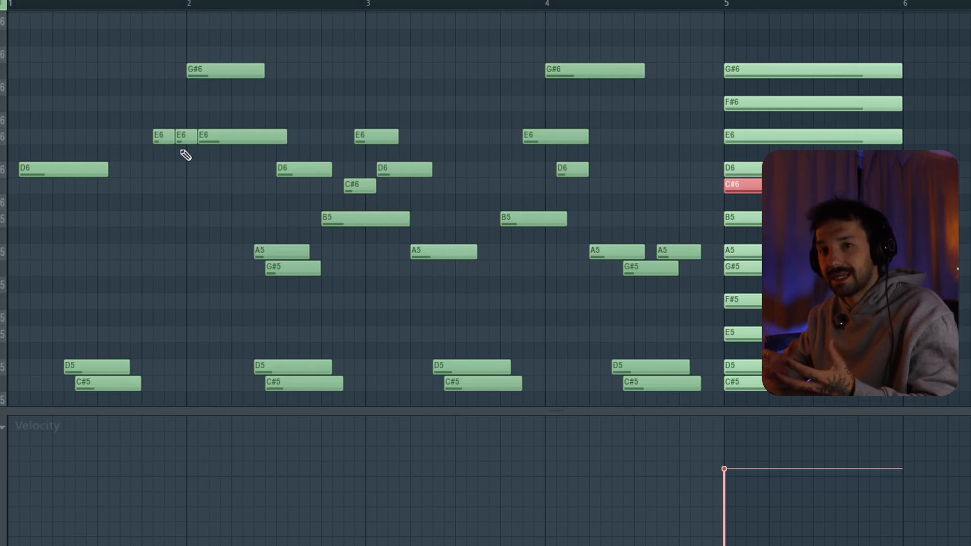
{"action": "key", "text": "space"}
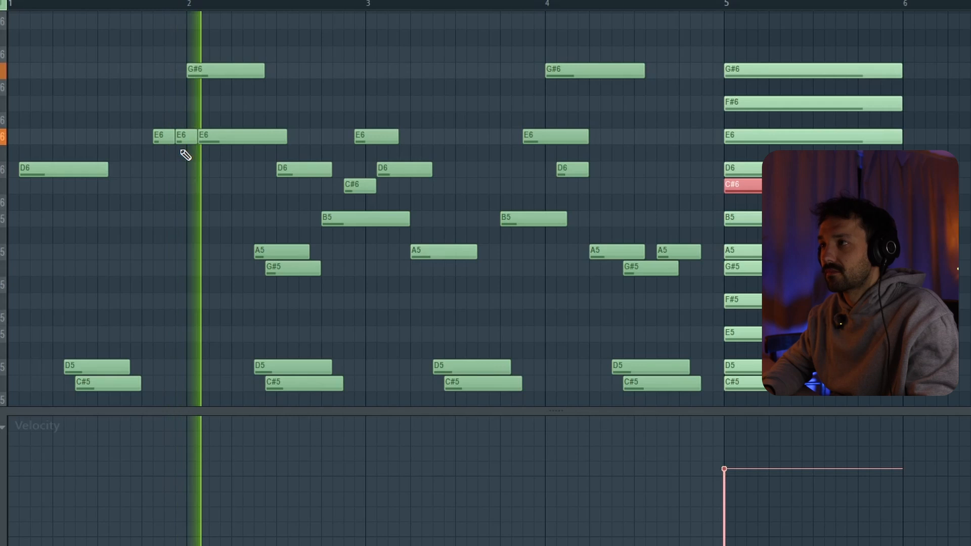
{"action": "key", "text": "space"}
{"action": "left_click", "coordinate": [759, 135]}
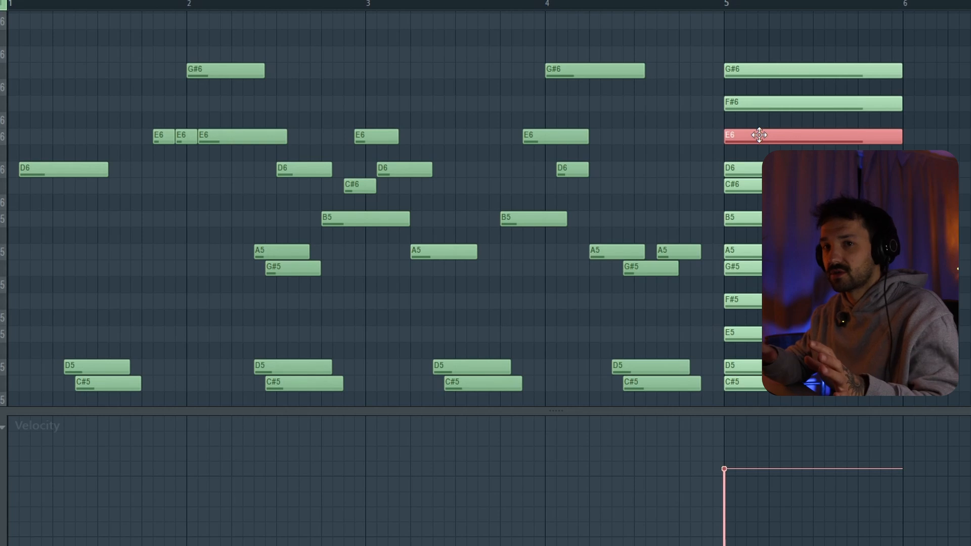
Set the playback start before the E6 notes at the end of bar 1 and play the melody into bar 3.
{"action": "left_click", "coordinate": [156, 4]}
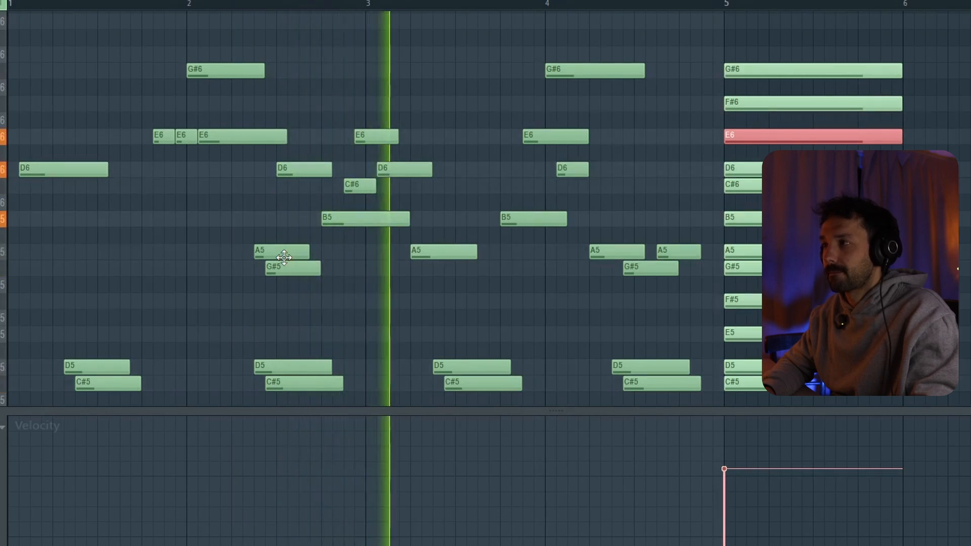
{"action": "key", "text": "space"}
{"action": "scroll", "coordinate": [289, 263], "scroll_direction": "down", "scroll_amount": 1}
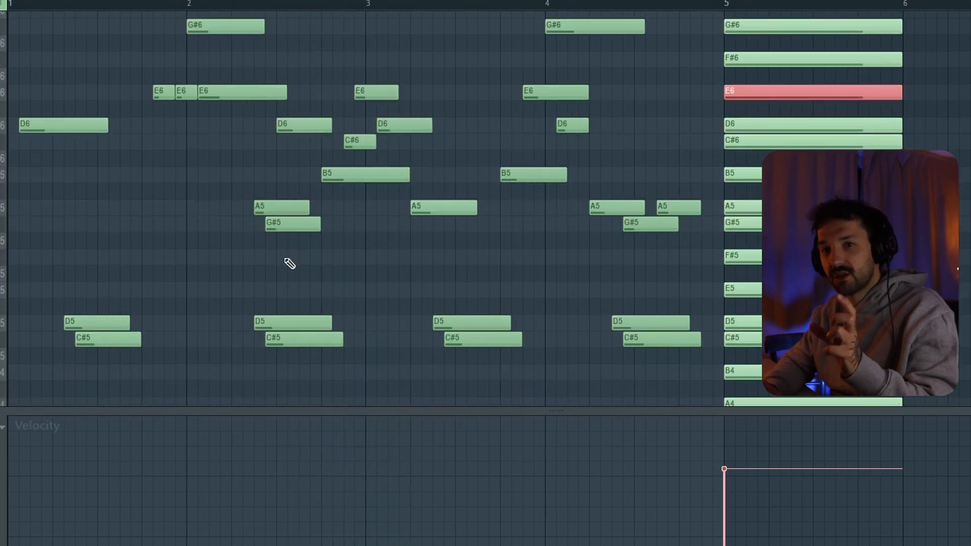
Select the repeated D5 and C#5 notes across all four bars, deselect them, and play the melody through the middle of bar 3.
{"action": "left_click_drag", "start_coordinate": [39, 299], "coordinate": [672, 343]}
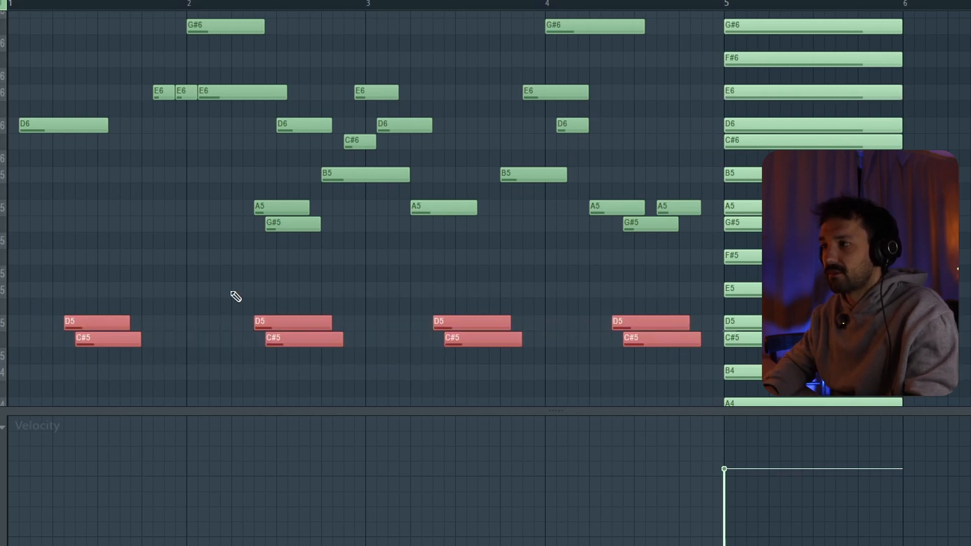
{"action": "scroll", "coordinate": [236, 297], "scroll_direction": "up", "scroll_amount": 2}
{"action": "scroll", "coordinate": [235, 296], "scroll_direction": "down", "scroll_amount": 1}
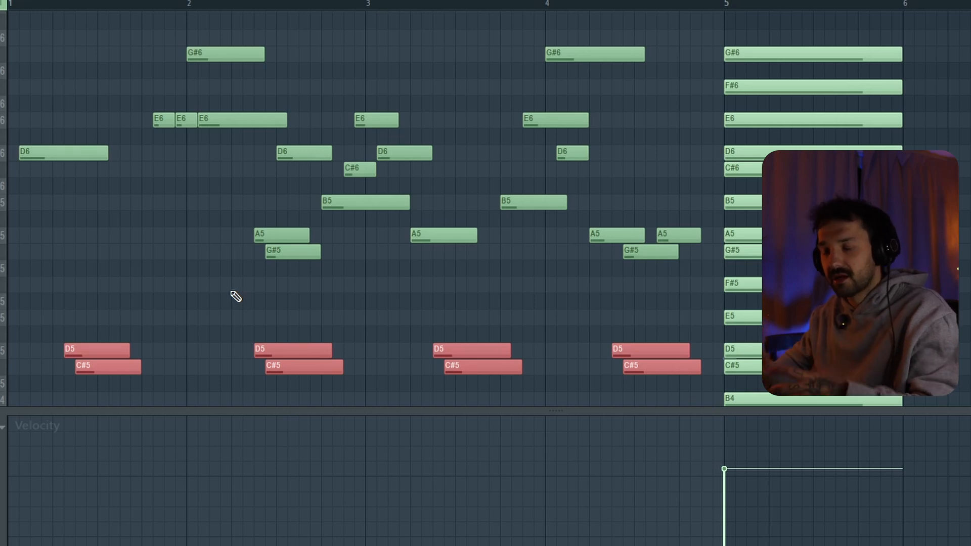
{"action": "key", "text": "space"}
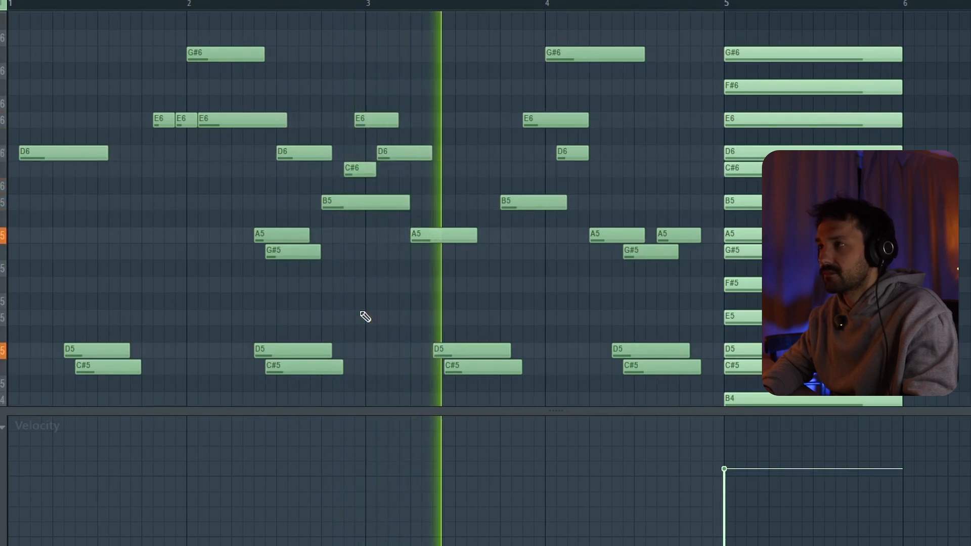
{"action": "key", "text": "space"}
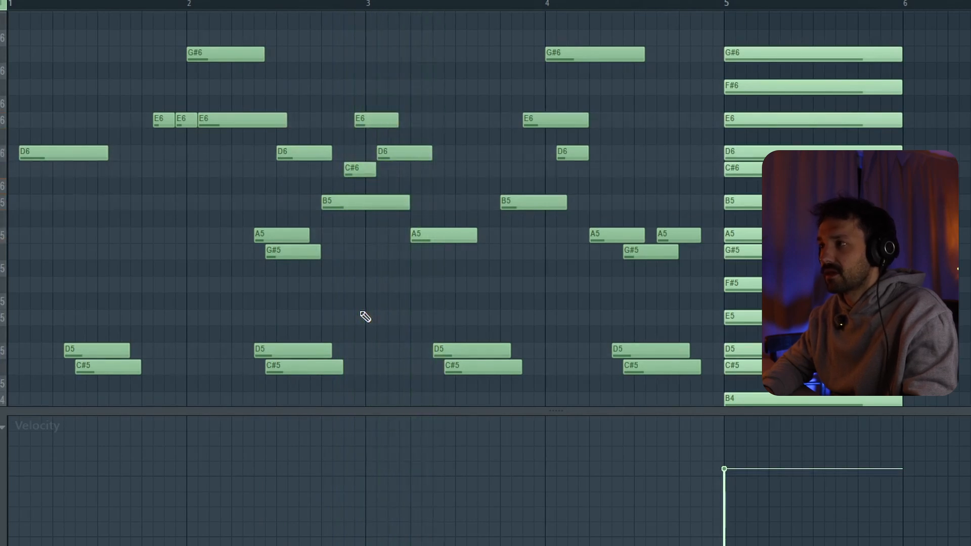
Mute bar 3's A5, audition the phrase without it, and unmute the note.
{"action": "left_click", "coordinate": [394, 114]}
{"action": "left_click", "coordinate": [449, 235]}
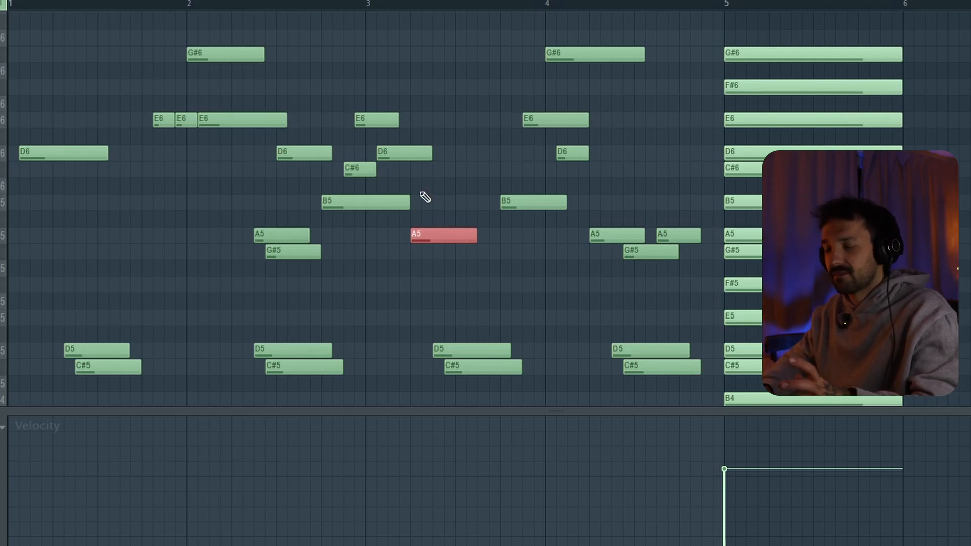
{"action": "left_click", "coordinate": [433, 240]}
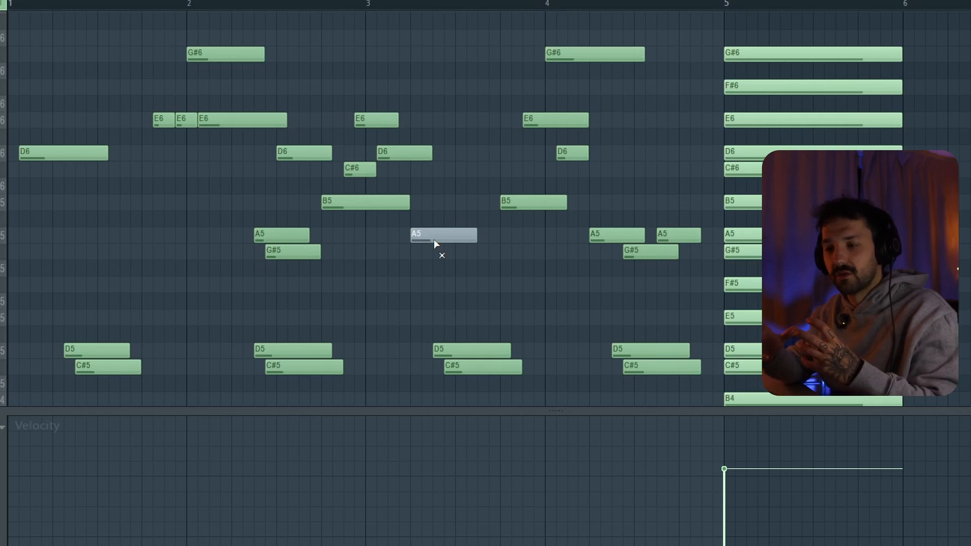
{"action": "key", "text": "space"}
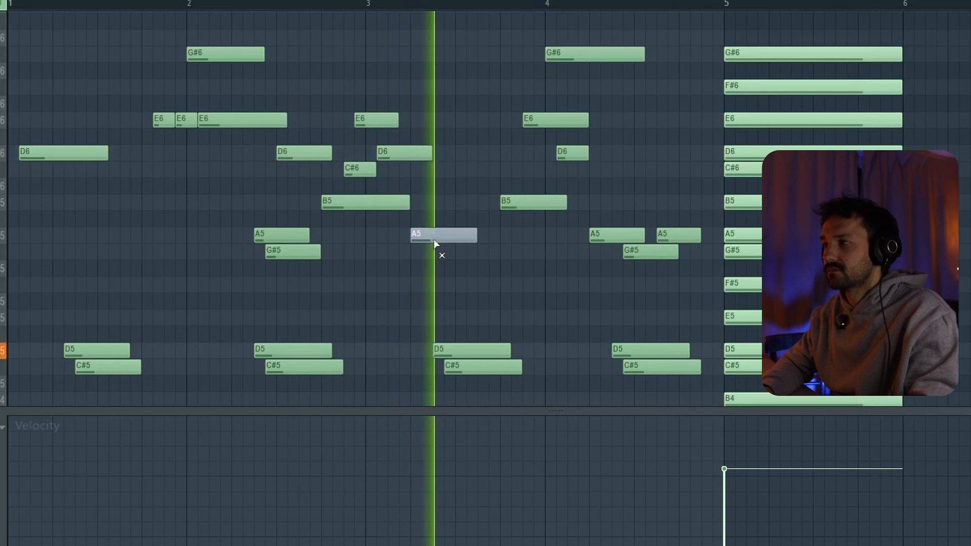
{"action": "key", "text": "space"}
{"action": "left_click", "coordinate": [434, 239]}
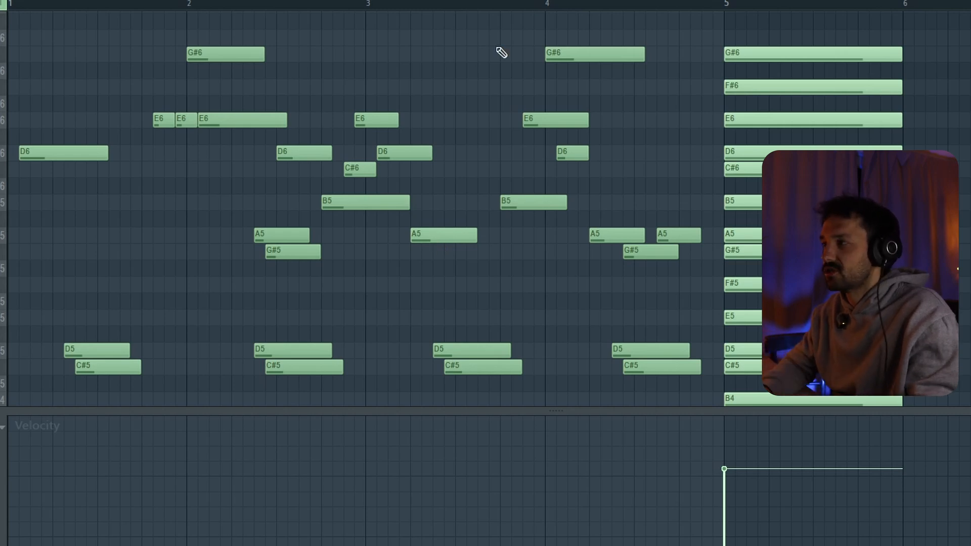
{"action": "scroll", "coordinate": [514, 108], "scroll_direction": "right", "scroll_amount": 3}
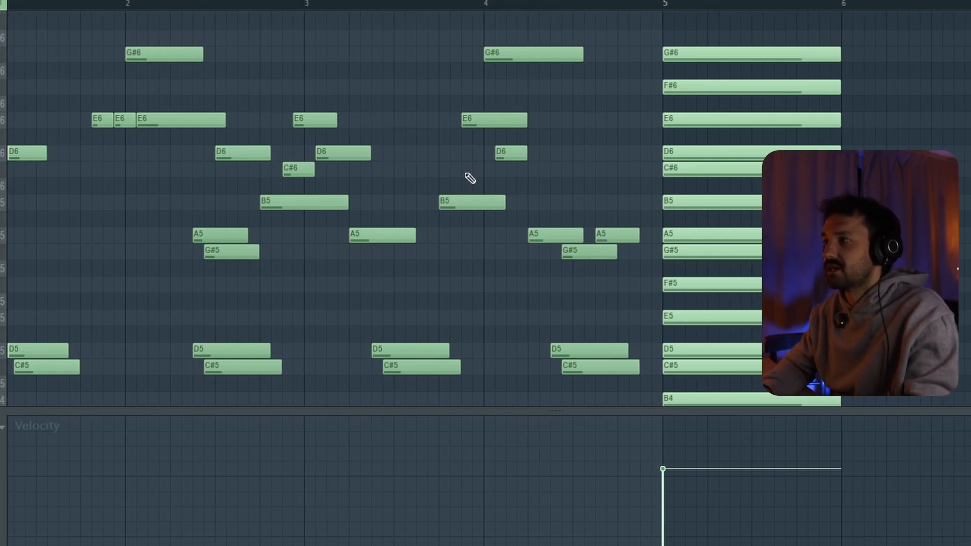
Highlight the rising B5, E6 and G#6, select bar 4's D6, A5, G#5 and A5 notes, and play from late bar 3 into bar 4.
{"action": "left_click_drag", "start_coordinate": [464, 222], "coordinate": [497, 54]}
{"action": "left_click_drag", "start_coordinate": [511, 148], "coordinate": [633, 263]}
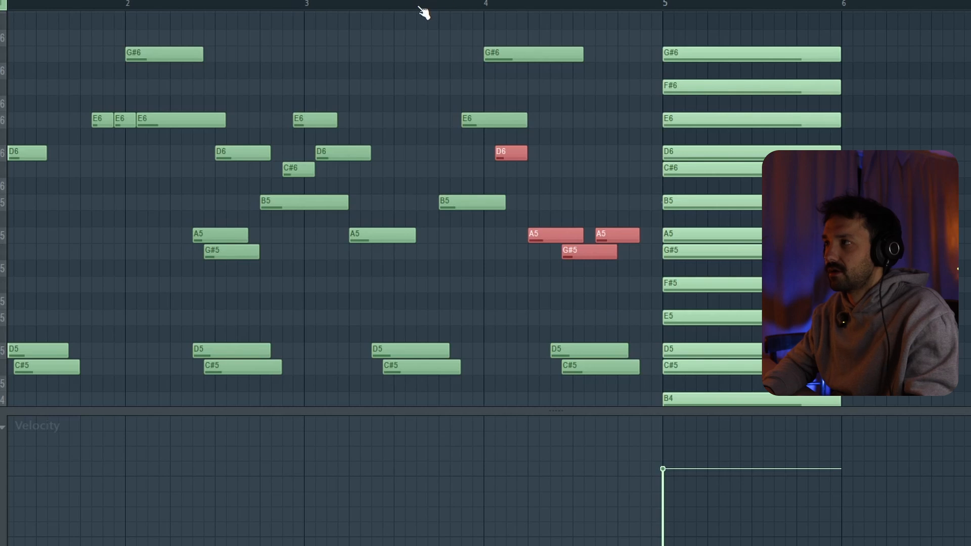
{"action": "left_click", "coordinate": [422, 6]}
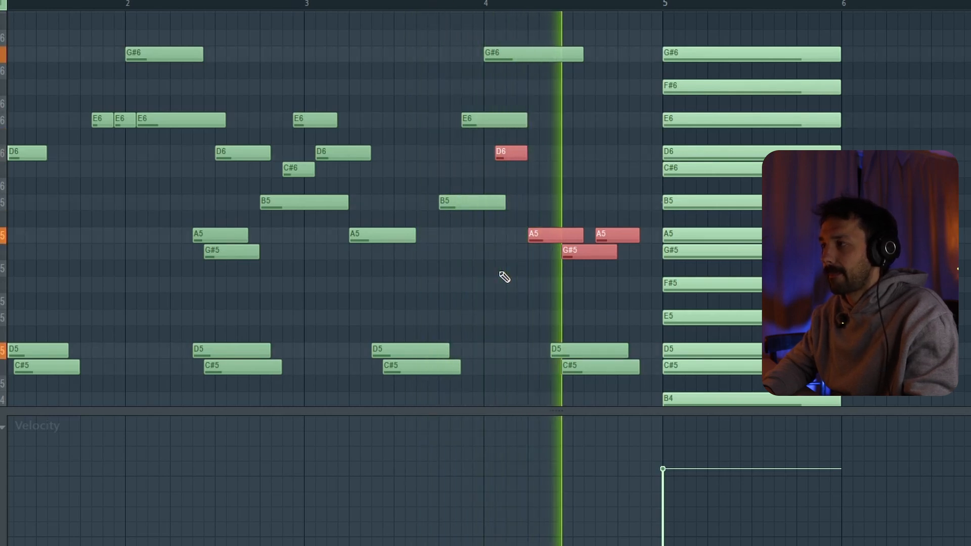
{"action": "key", "text": "space"}
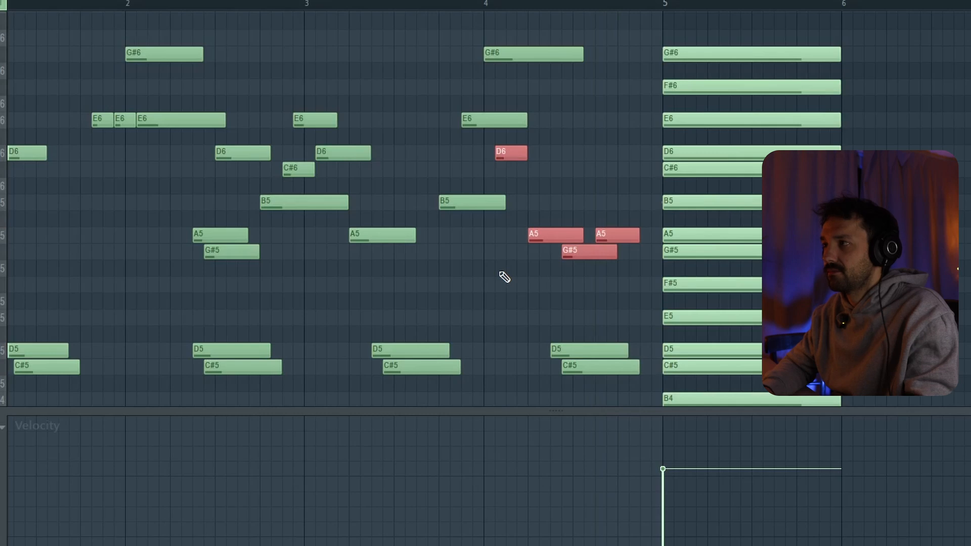
Select bar 4's high G#6, move the selection to the low D5 and C#5 pair, and play the closing phrase through bar 4.
{"action": "left_click", "coordinate": [498, 53], "text": "ctrl"}
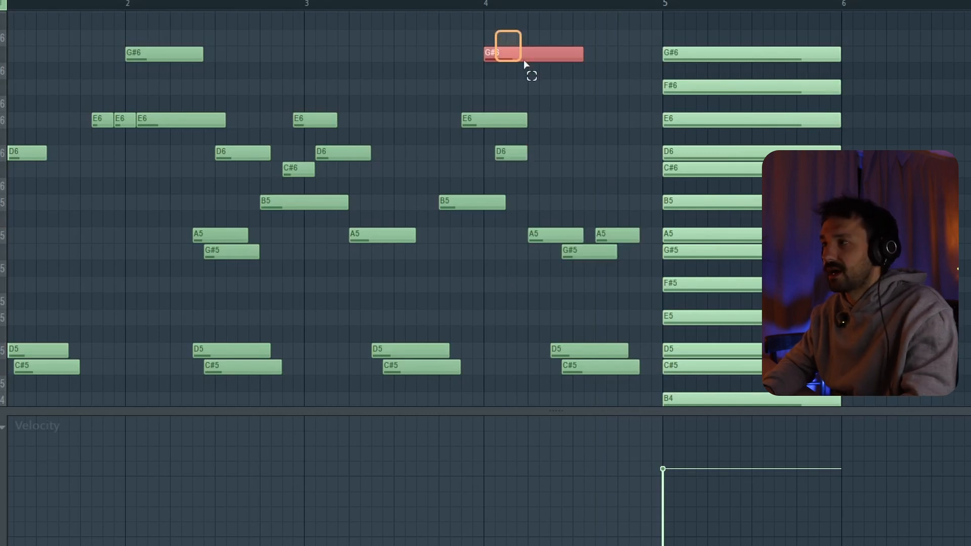
{"action": "left_click", "coordinate": [520, 155], "text": "ctrl+shift"}
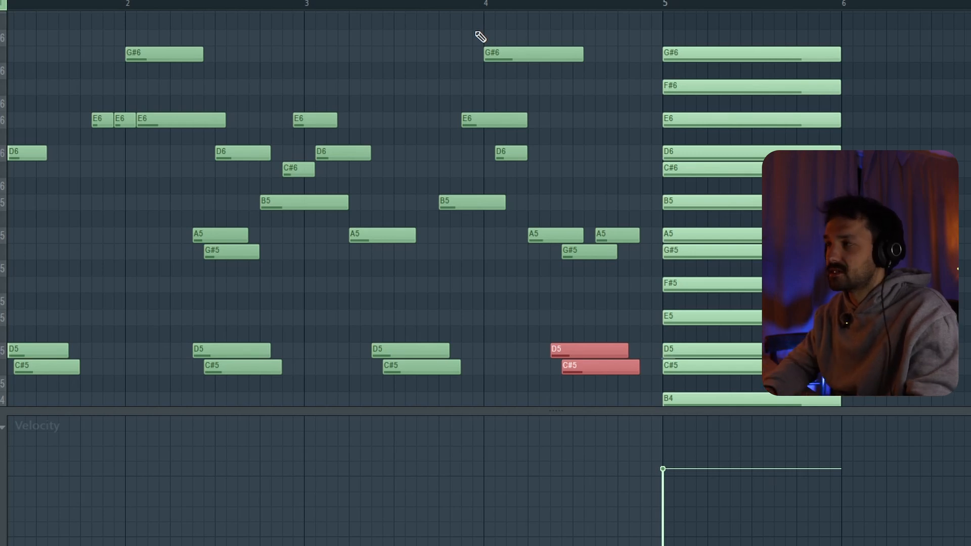
{"action": "key", "text": "space"}
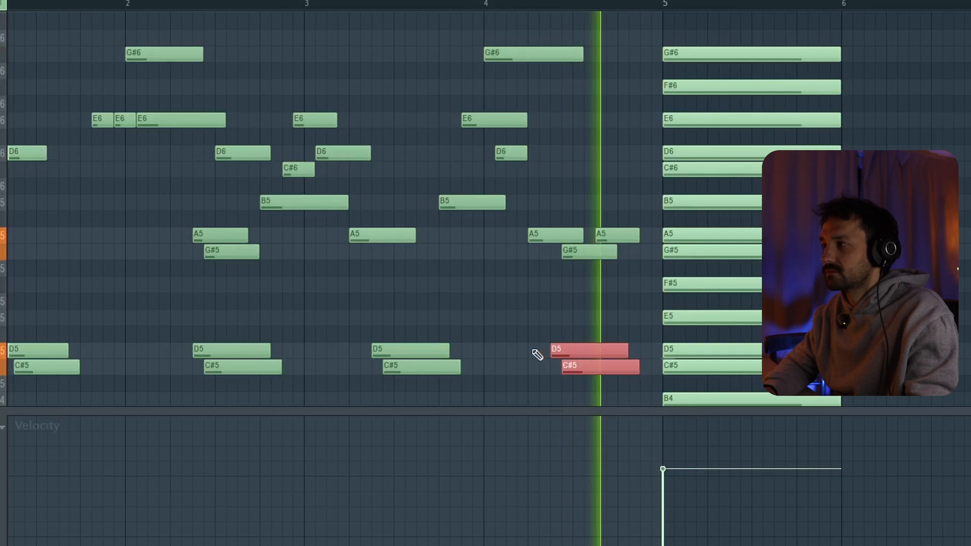
{"action": "key", "text": "space"}
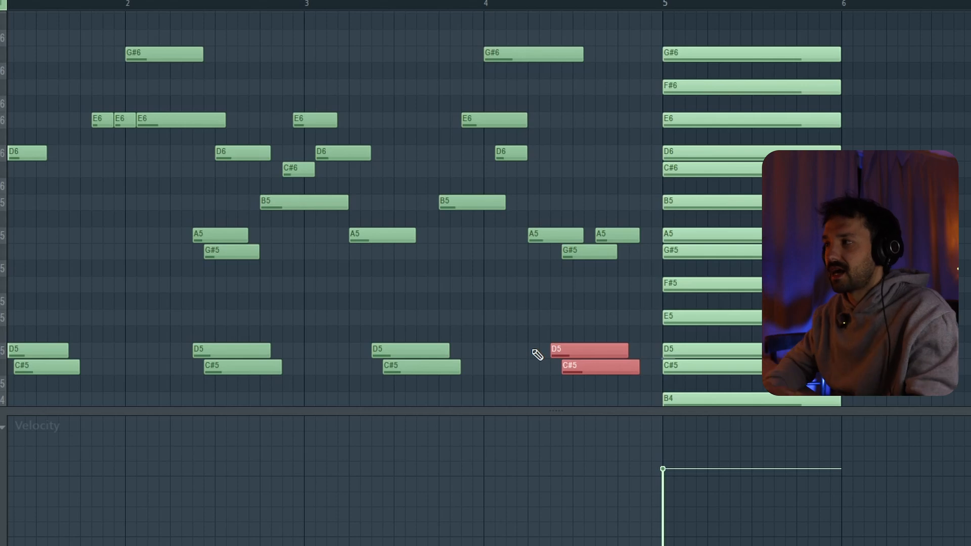
{"action": "scroll", "coordinate": [537, 355], "scroll_direction": "left", "scroll_amount": 2}
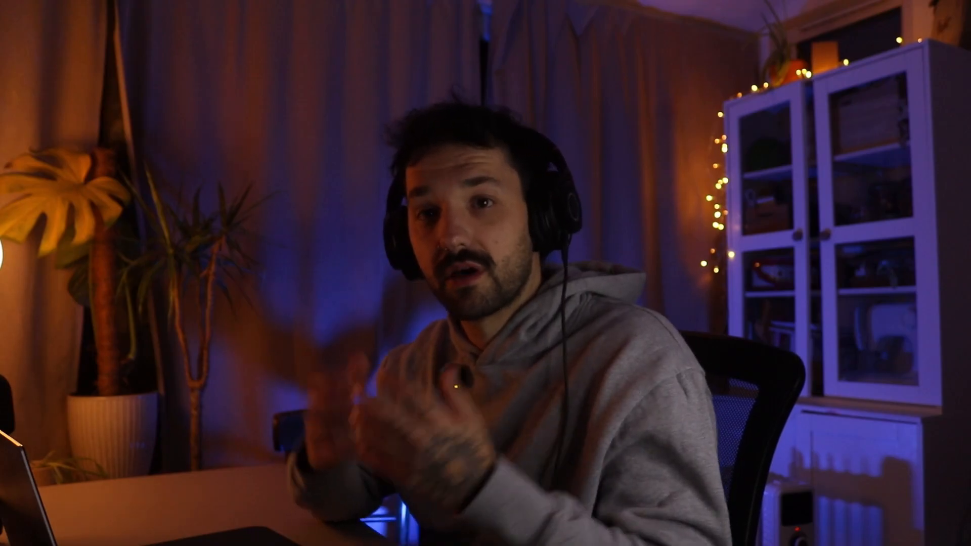
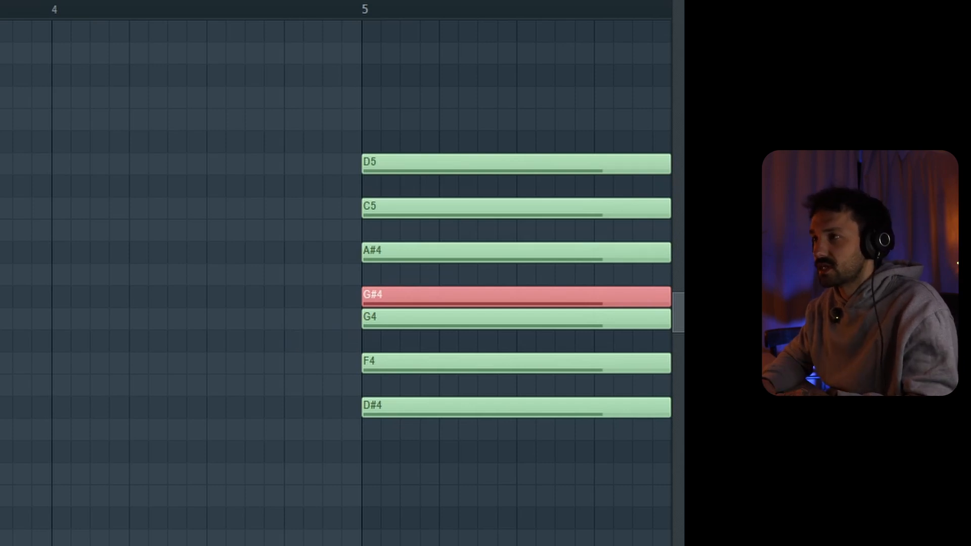
Try C5 and D#5 above the G#4 in bar 2 and play from the first chord.
{"action": "key", "text": "ctrl+d"}
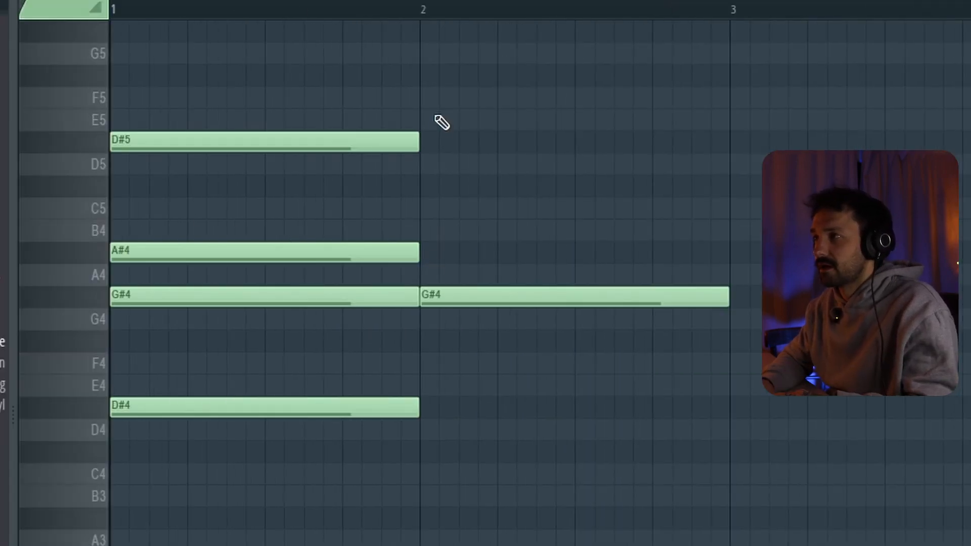
{"action": "left_click", "coordinate": [425, 143]}
{"action": "left_click", "coordinate": [96, 146], "text": "ctrl"}
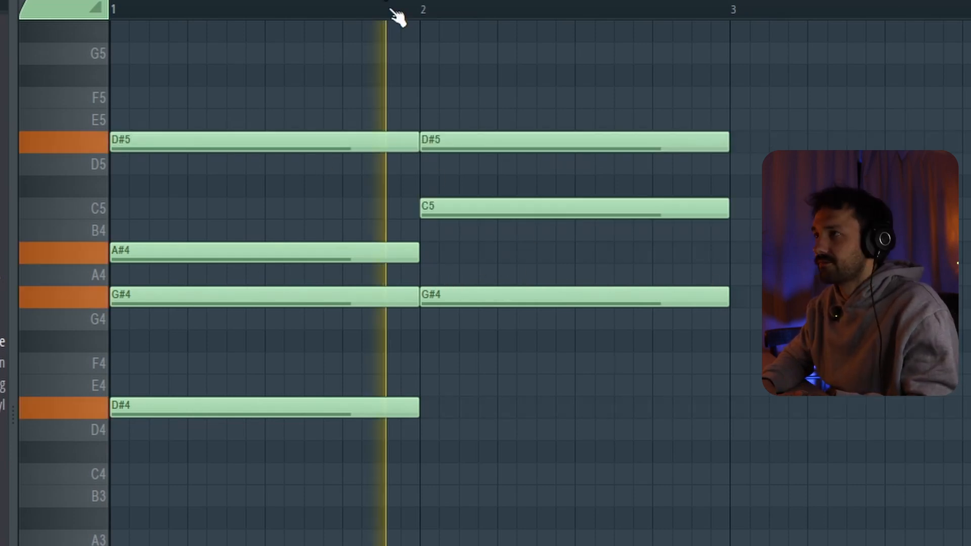
{"action": "key", "text": "space"}
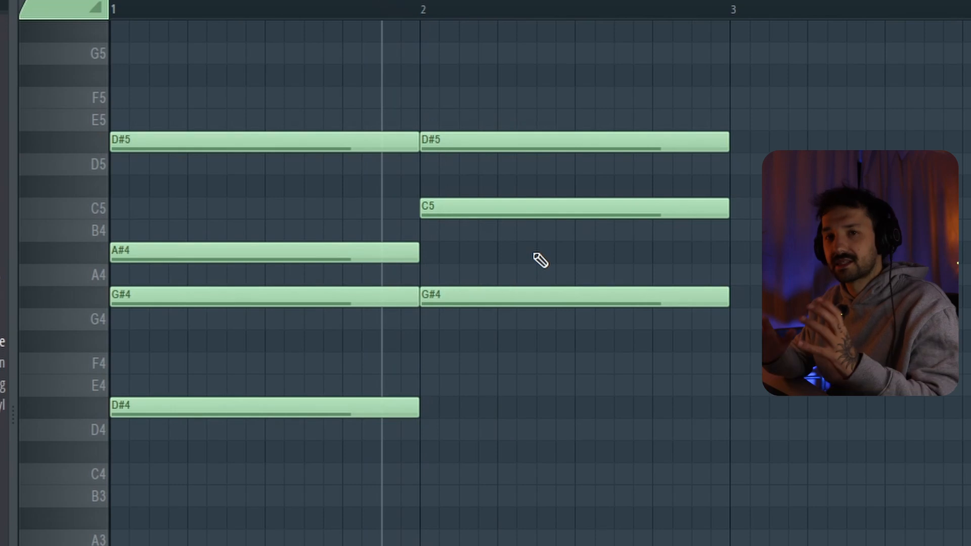
Try bar 2's C5 an octave lower, audition it, and restore the original pitch.
{"action": "left_click", "coordinate": [543, 218]}
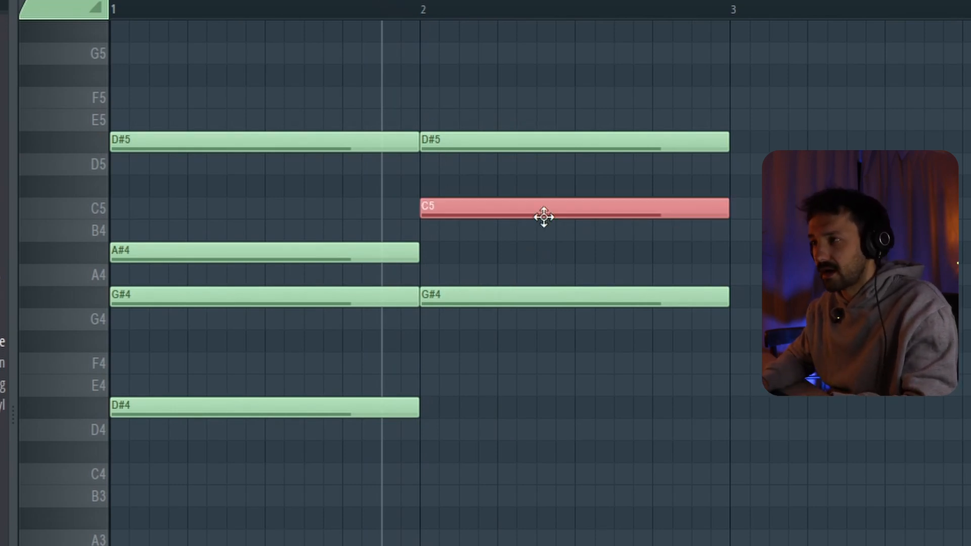
{"action": "key", "text": "ctrl+Down"}
{"action": "key", "text": "space"}
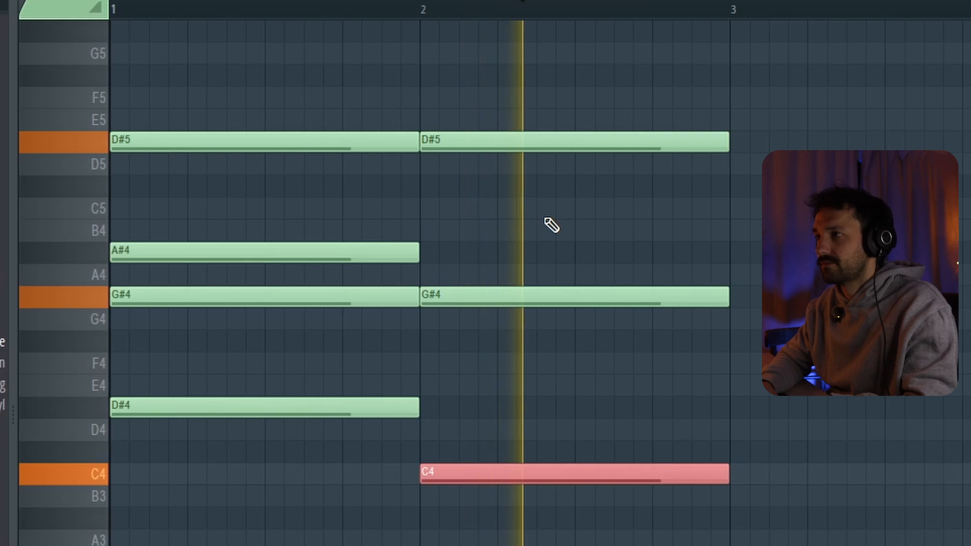
{"action": "key", "text": "space"}
{"action": "key", "text": "Up"}
{"action": "key", "text": "Up"}
{"action": "key", "text": "Up"}
{"action": "key", "text": "ctrl+z"}
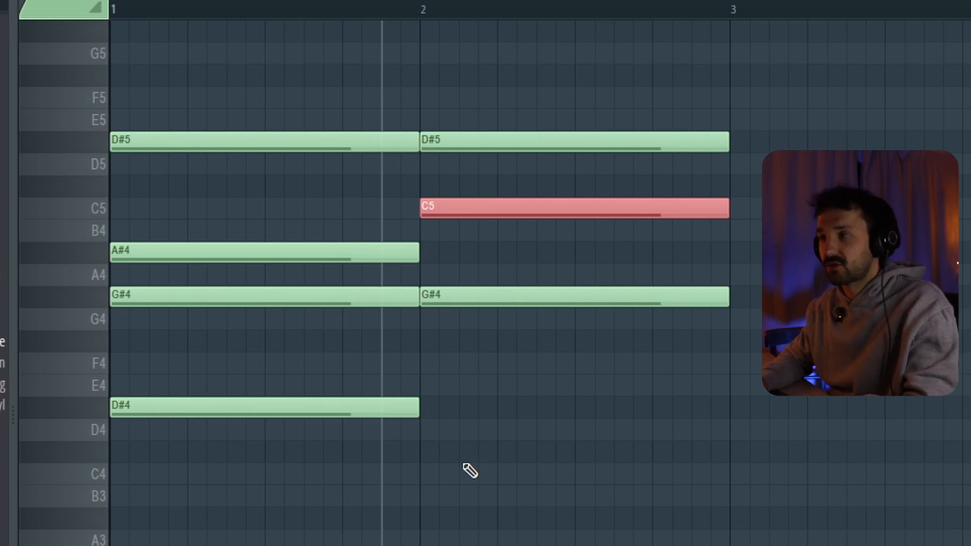
Try A#4 and C#5 as the middle note of bar 2's chord, auditioning each version.
{"action": "key", "text": "Down"}
{"action": "key", "text": "Down"}
{"action": "key", "text": "space"}
{"action": "key", "text": "space"}
{"action": "key", "text": "Up"}
{"action": "key", "text": "Up"}
{"action": "key", "text": "Up"}
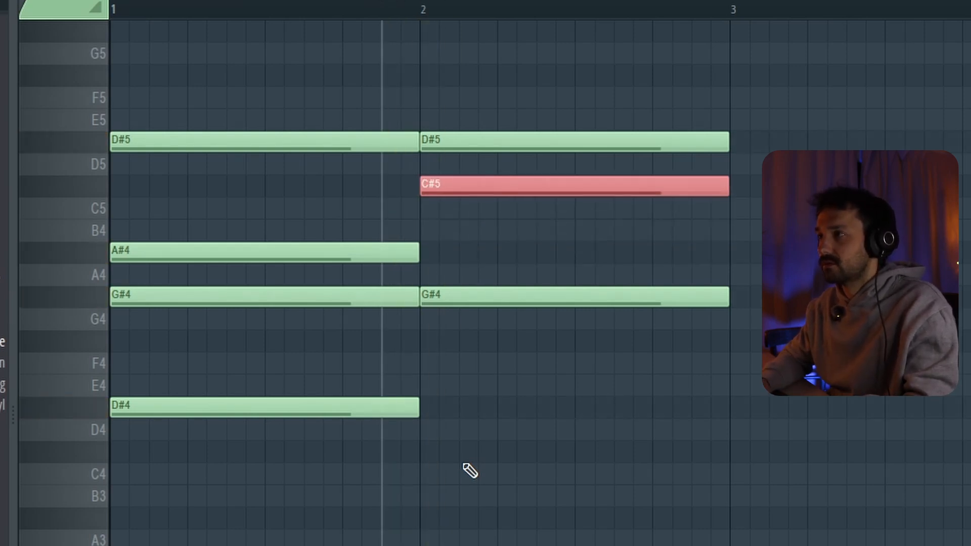
{"action": "key", "text": "space"}
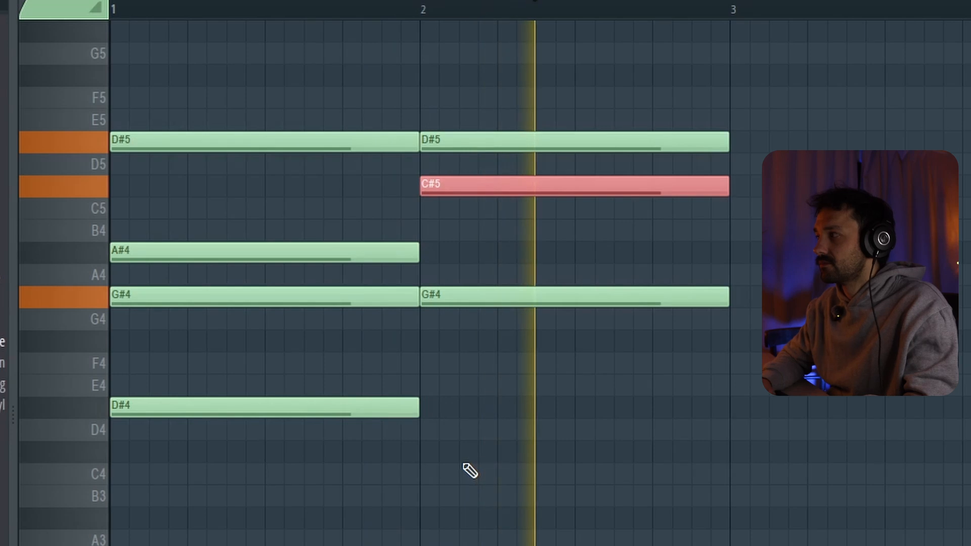
{"action": "key", "text": "space"}
Try A#4 as bar 2's middle note, double it an octave lower at A#3, and play the chord.
{"action": "key", "text": "Down"}
{"action": "key", "text": "Down"}
{"action": "key", "text": "Down"}
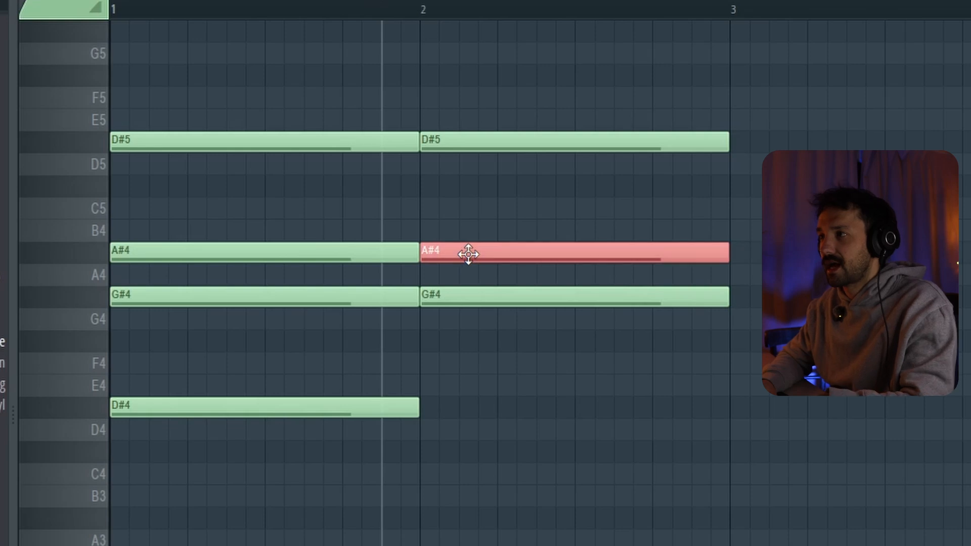
{"action": "key", "text": "ctrl+Down"}
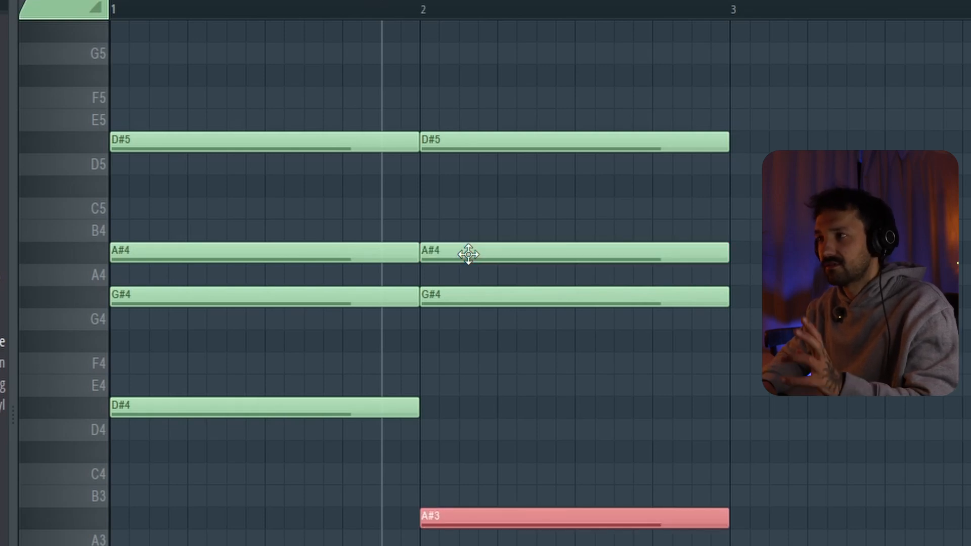
{"action": "key", "text": "space"}
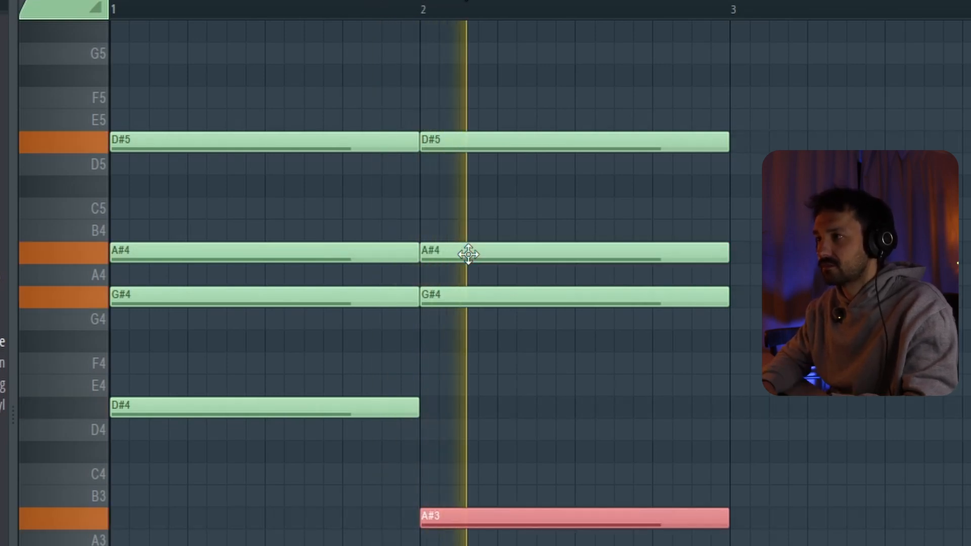
{"action": "key", "text": "space"}
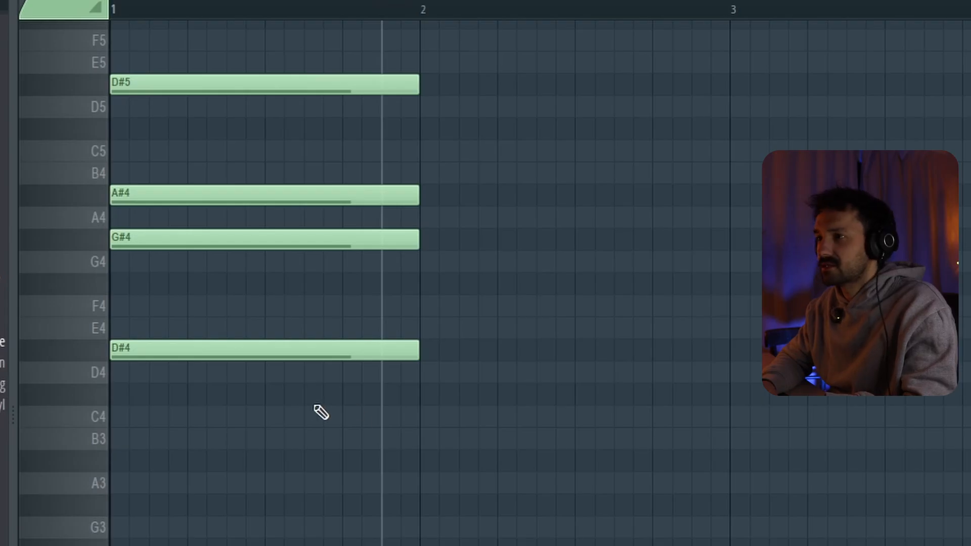
Build a new chord in bar 2 from C4, D#4, G4 and D#5 and audition it.
{"action": "left_click", "coordinate": [421, 420]}
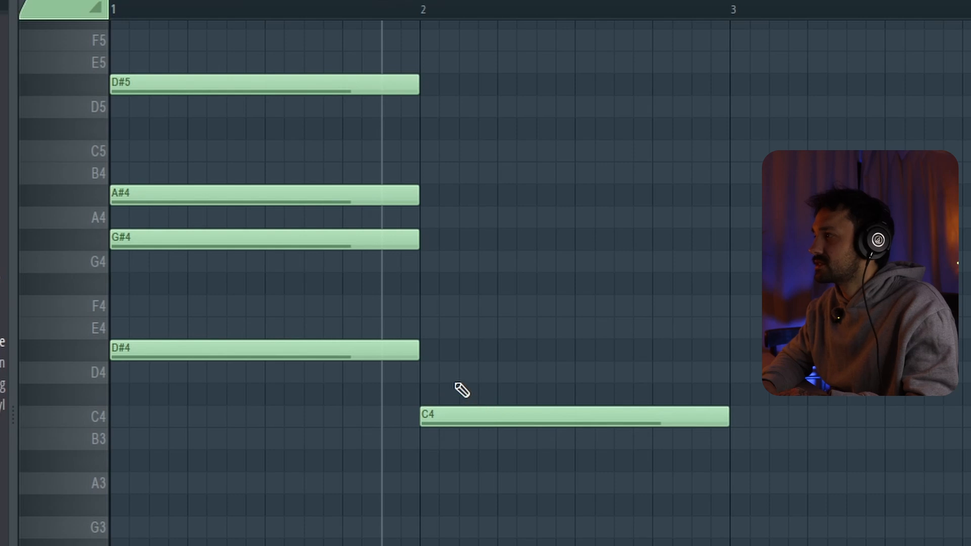
{"action": "left_click", "coordinate": [445, 349]}
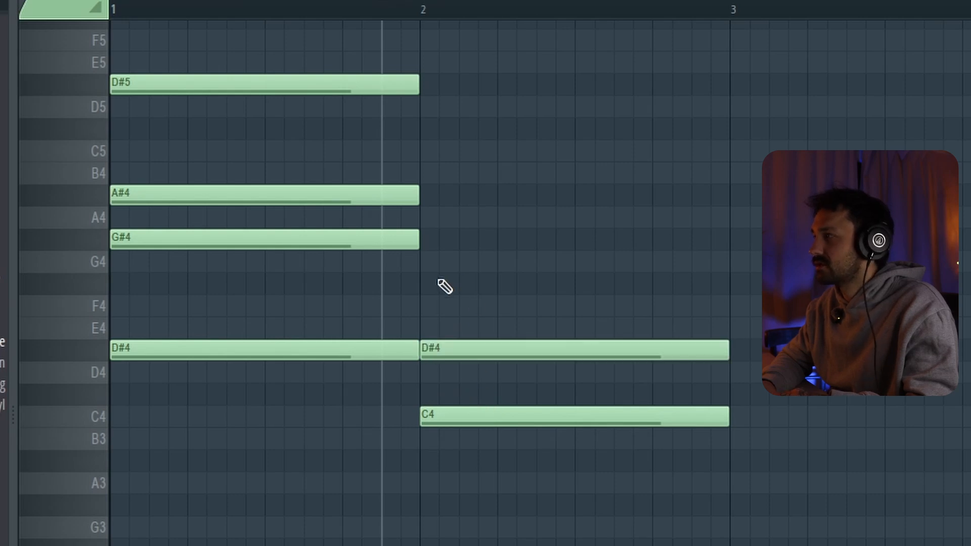
{"action": "left_click", "coordinate": [427, 262]}
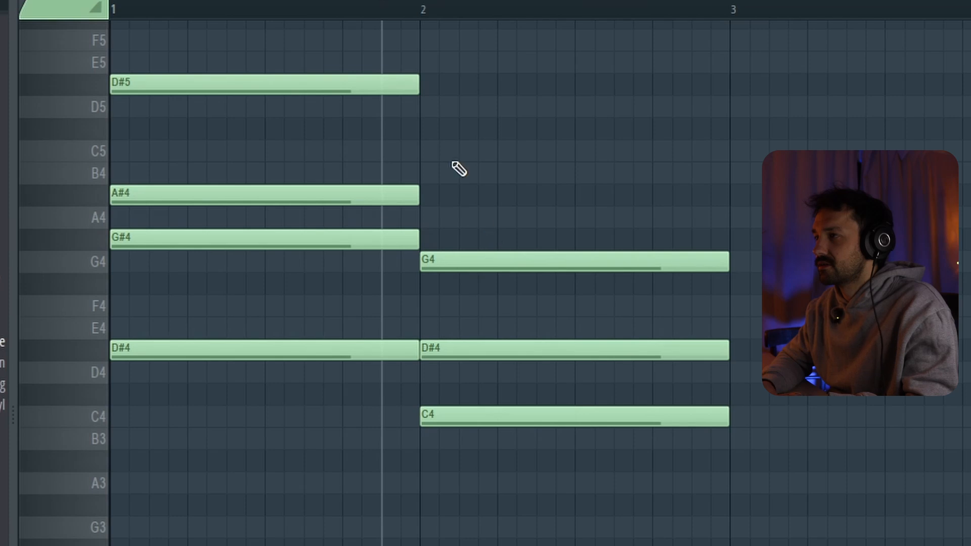
{"action": "left_click", "coordinate": [433, 91]}
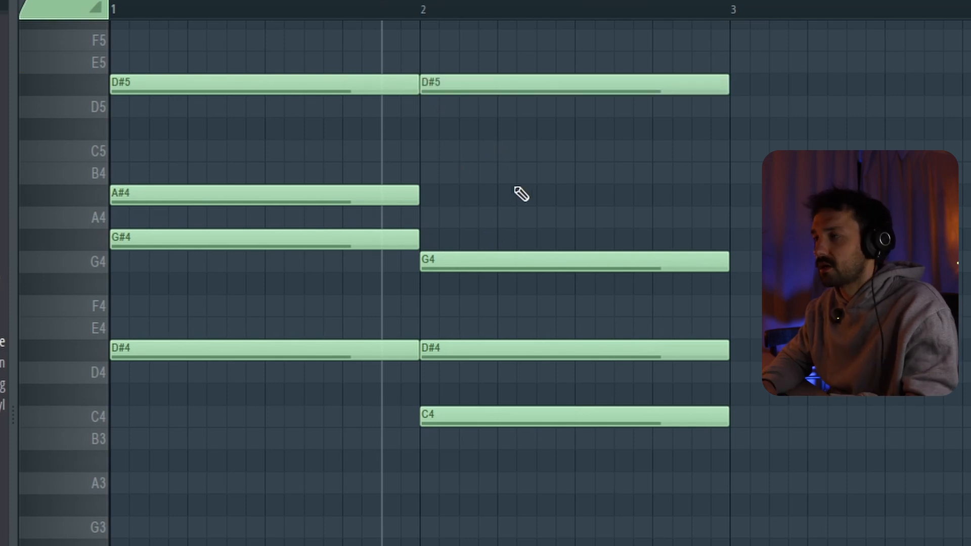
{"action": "key", "text": "space"}
{"action": "key", "text": "space"}
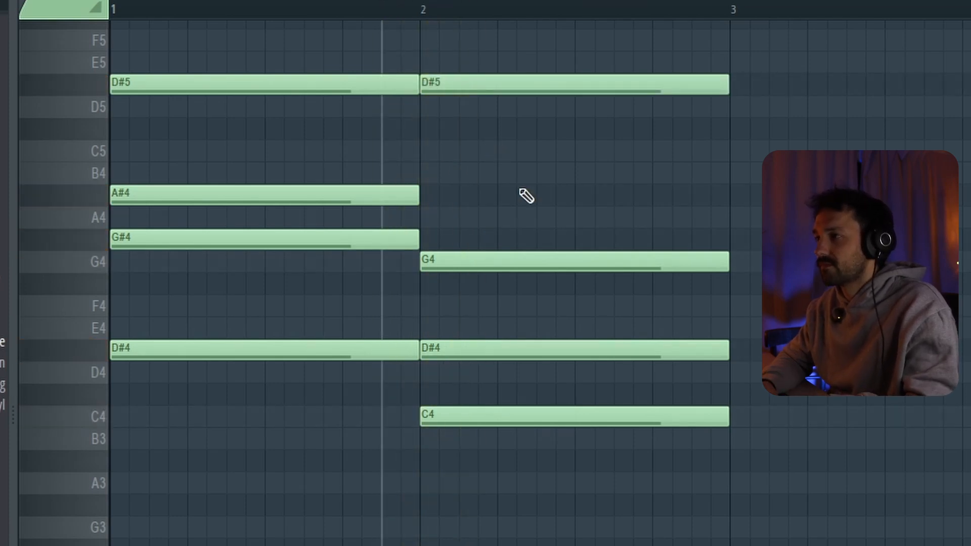
Raise bar 2's G4 to G#4, add C5, and audition the chord.
{"action": "left_click_drag", "start_coordinate": [465, 264], "coordinate": [464, 242]}
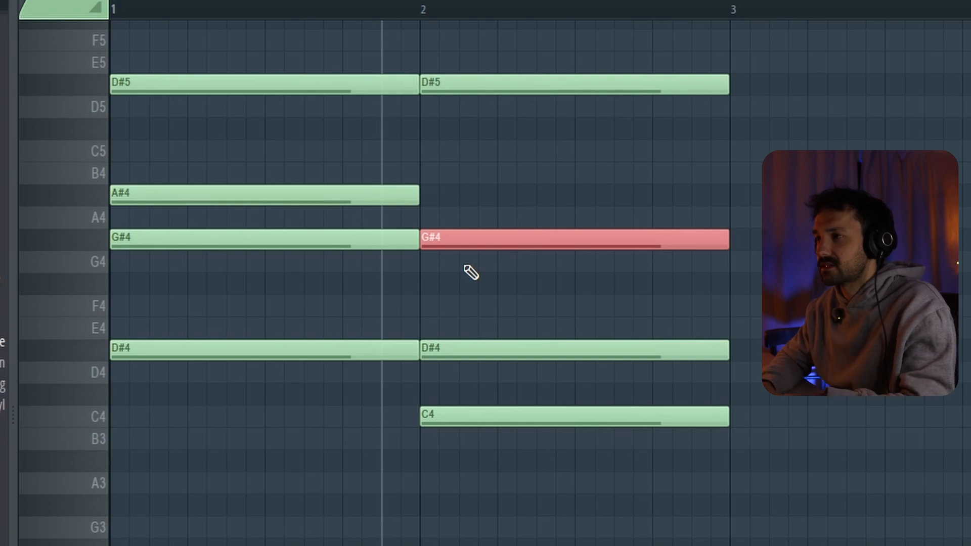
{"action": "key", "text": "space"}
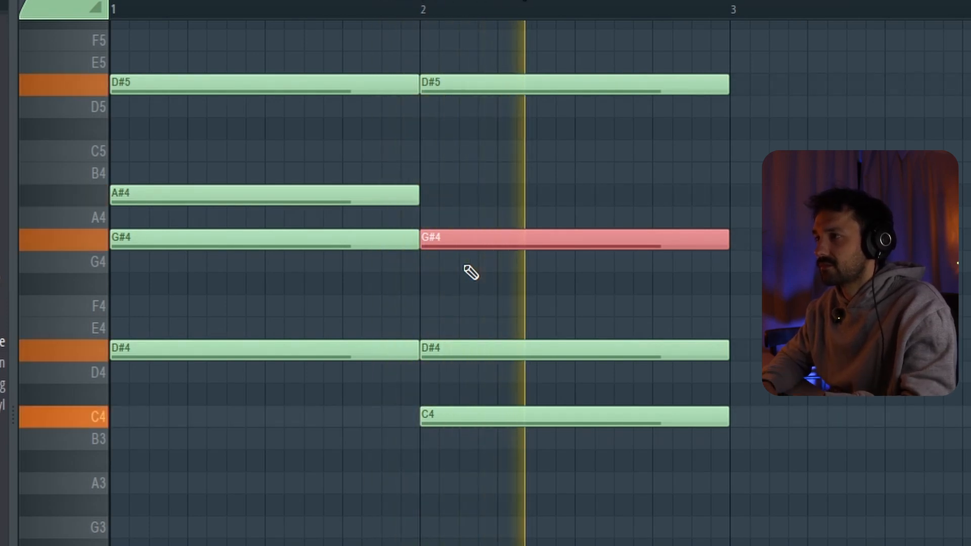
{"action": "key", "text": "space"}
Reduce bar 2's chord to A#4 and D#5.
{"action": "key", "text": "space"}
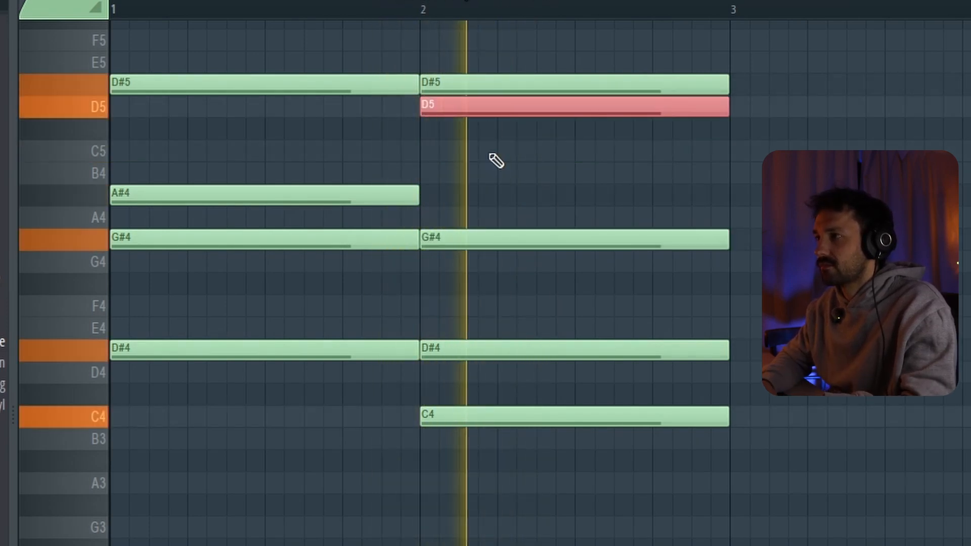
{"action": "key", "text": "shift+Down"}
{"action": "key", "text": "shift+Down"}
{"action": "key", "text": "space"}
{"action": "key", "text": "space"}
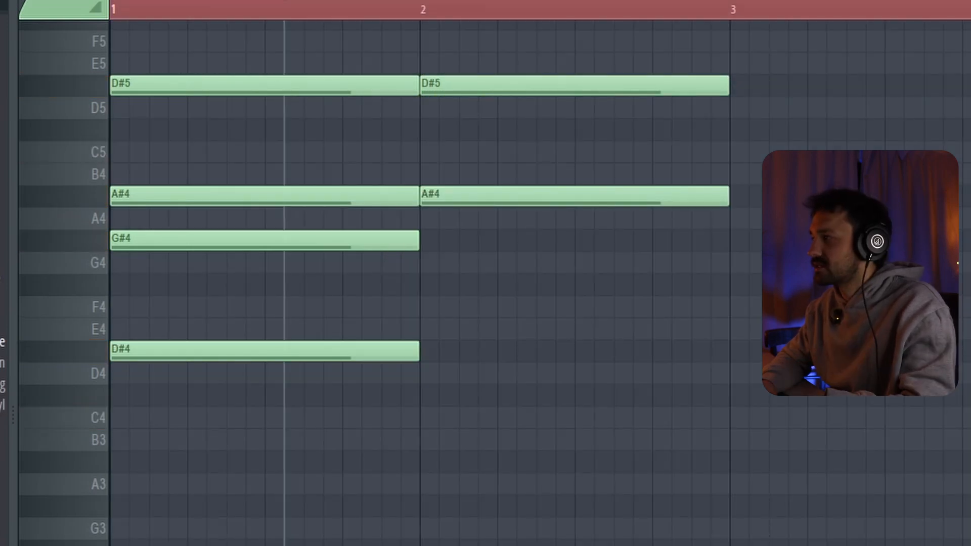
Add G4 and D4 to bar 2, audition the chord, and lower the D4 to C4.
{"action": "left_click", "coordinate": [481, 373]}
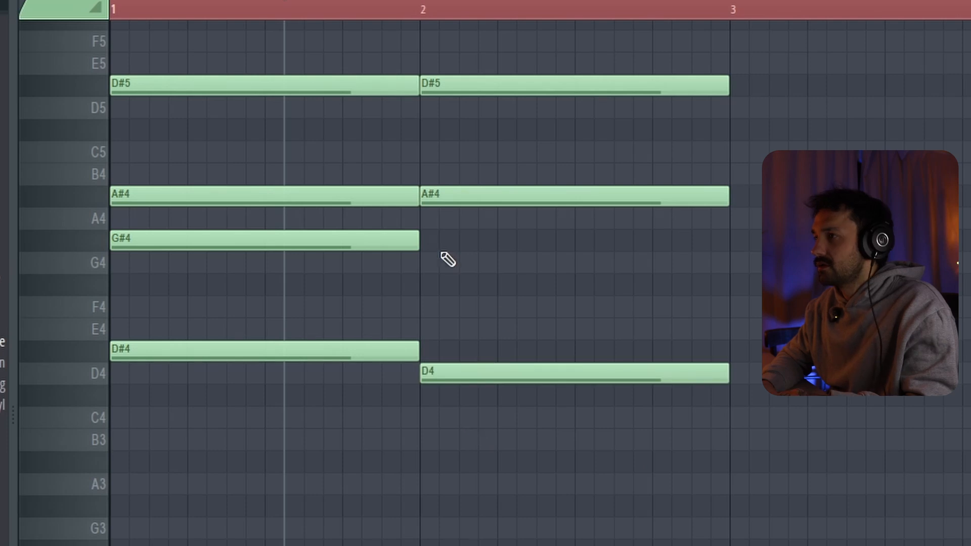
{"action": "left_click", "coordinate": [425, 268]}
{"action": "key", "text": "space"}
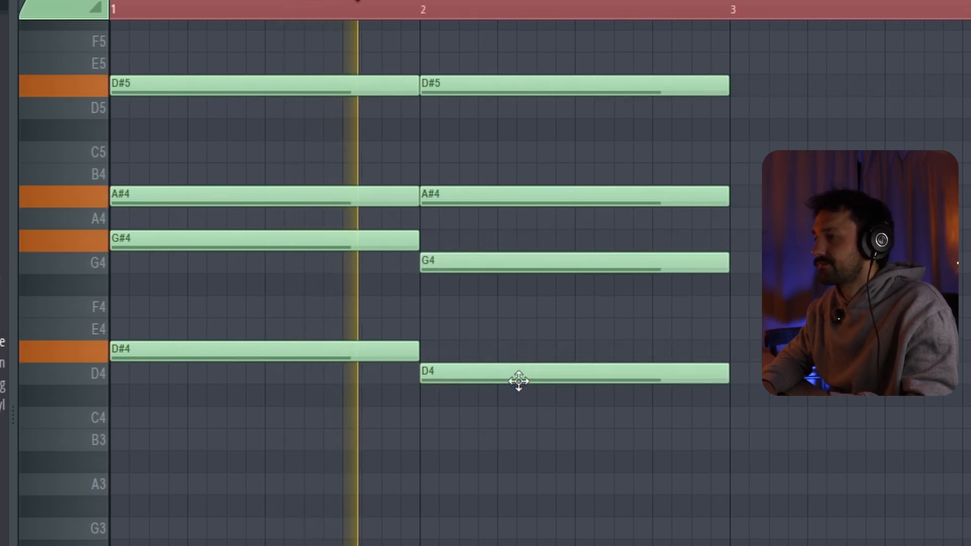
{"action": "key", "text": "space"}
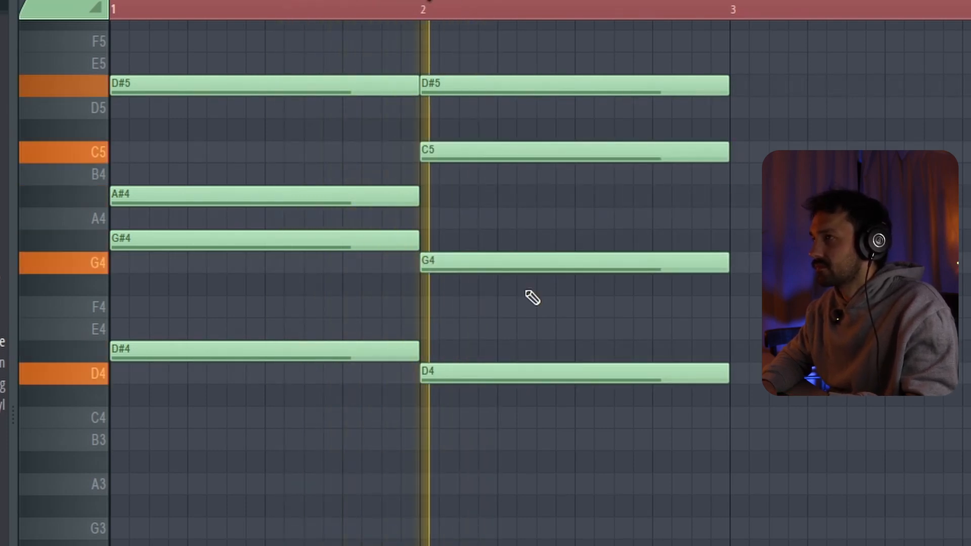
{"action": "key", "text": "space"}
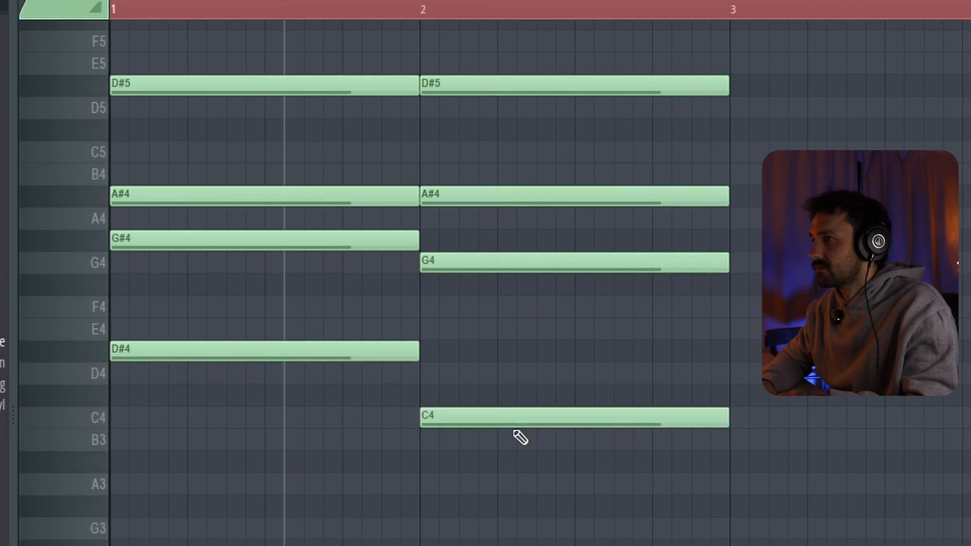
{"action": "key", "text": "space"}
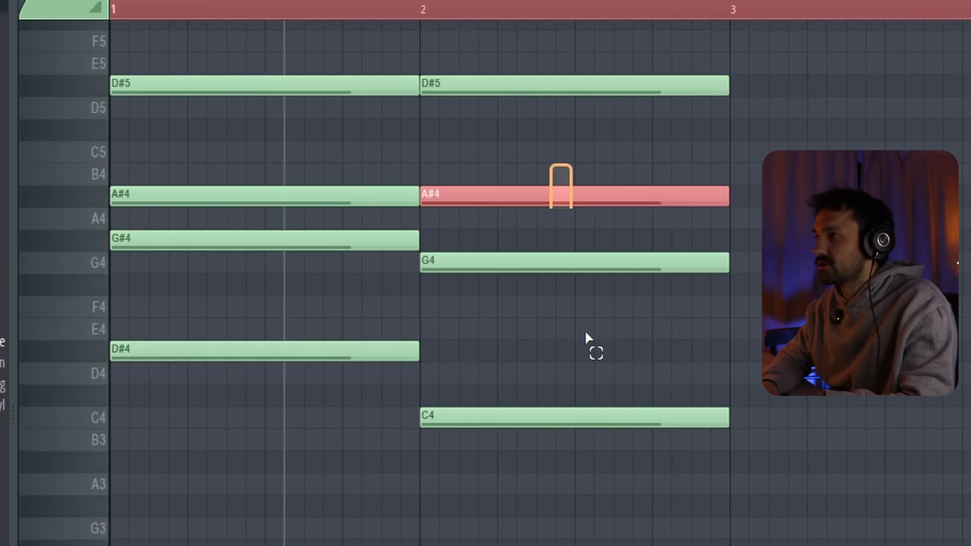
Highlight the D#5 shared by the chords in bars 1 and 2.
{"action": "left_click_drag", "start_coordinate": [586, 332], "coordinate": [635, 414]}
{"action": "scroll", "coordinate": [636, 411], "scroll_direction": "down", "scroll_amount": 1}
{"action": "scroll", "coordinate": [622, 390], "scroll_direction": "up", "scroll_amount": 3}
{"action": "scroll", "coordinate": [622, 390], "scroll_direction": "down", "scroll_amount": 1}
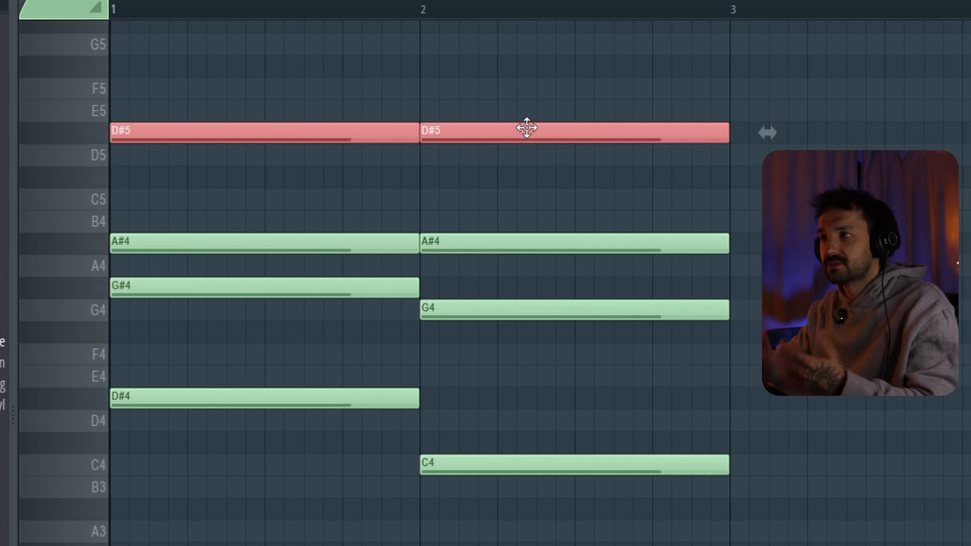
Lower the velocity of all notes in both chords by scaling their levels, play the chords, and deselect the notes.
{"action": "left_click_drag", "start_coordinate": [198, 79], "coordinate": [515, 454]}
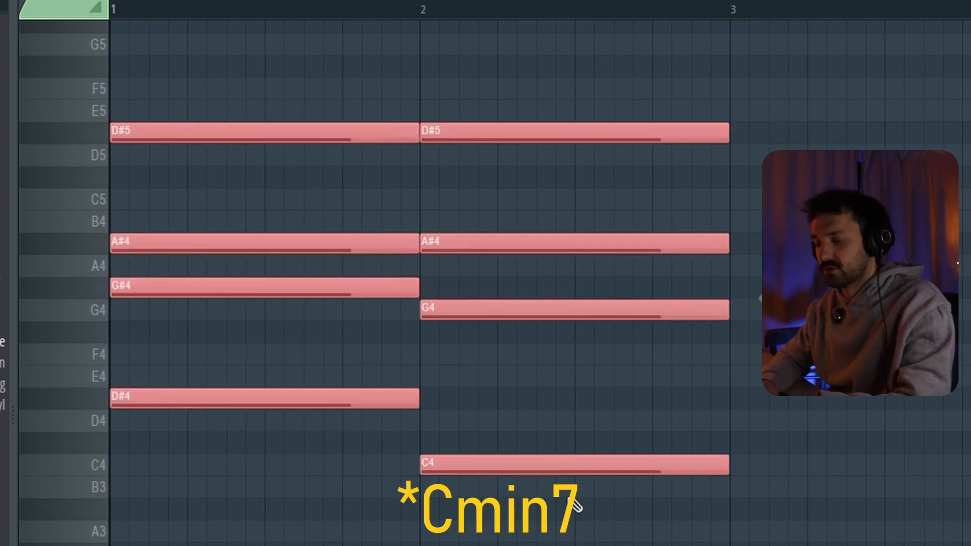
{"action": "key", "text": "alt+x"}
{"action": "left_click_drag", "start_coordinate": [707, 58], "coordinate": [707, 60]}
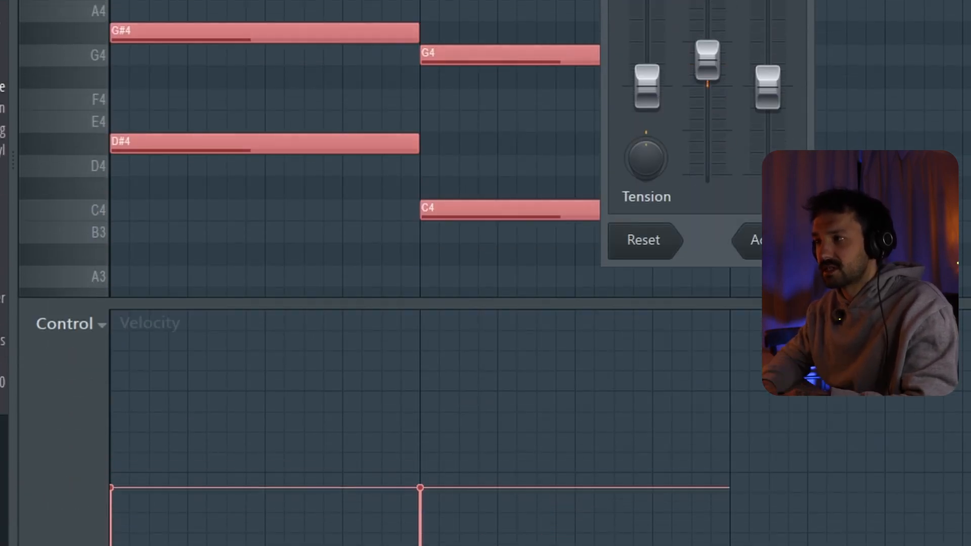
{"action": "left_click", "coordinate": [756, 231]}
{"action": "key", "text": "space"}
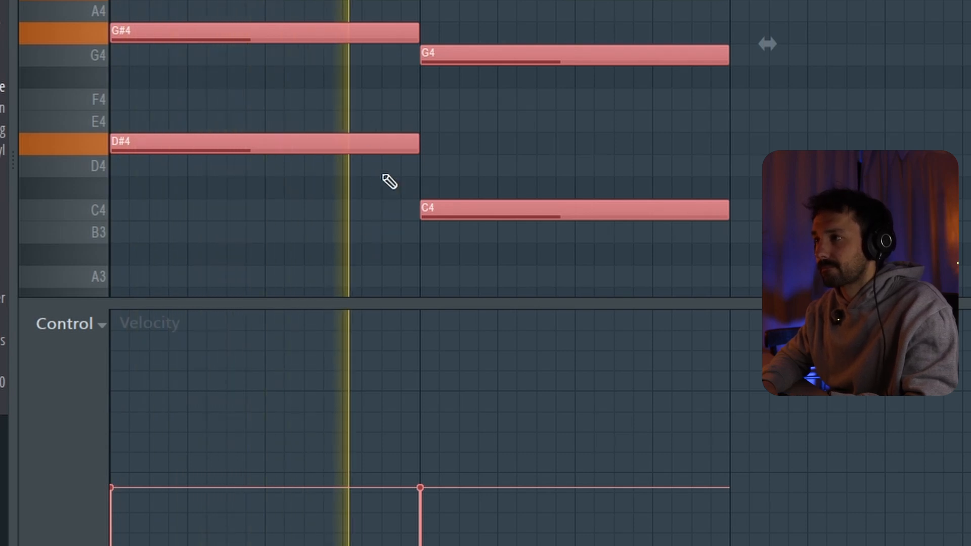
{"action": "left_click", "coordinate": [509, 174], "text": "ctrl"}
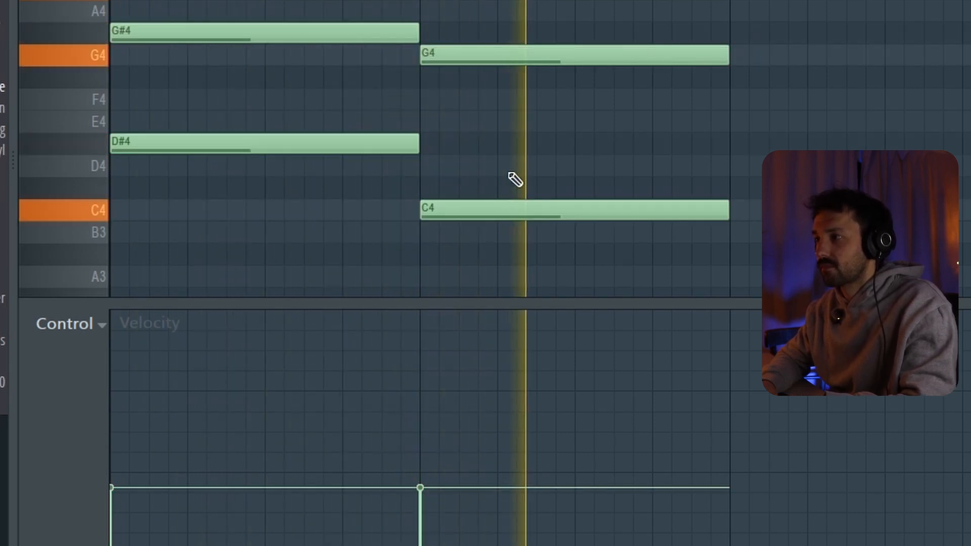
{"action": "scroll", "coordinate": [510, 174], "scroll_direction": "right", "scroll_amount": 3}
{"action": "scroll", "coordinate": [509, 174], "scroll_direction": "left", "scroll_amount": 3}
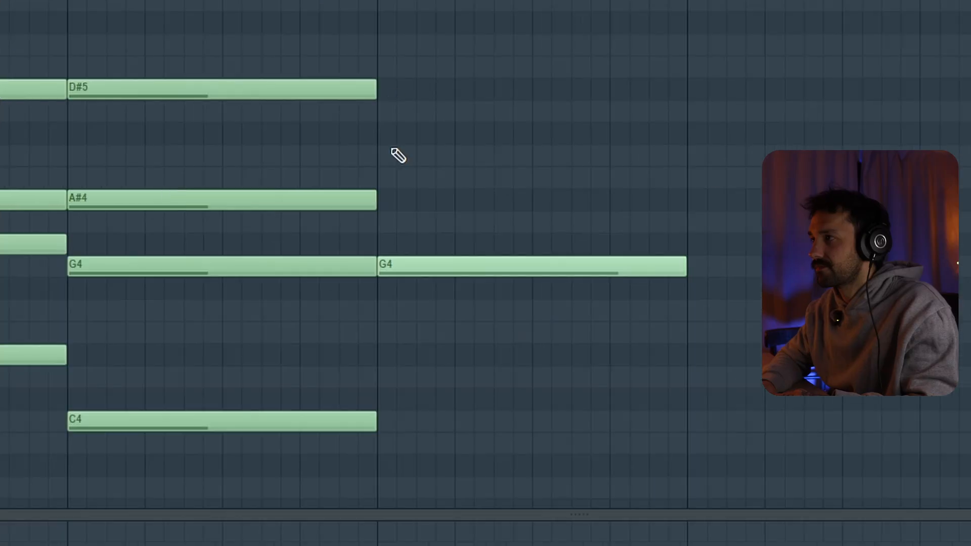
Build bar 3's chord from A#3, G4, A#4 and D#5 and play it.
{"action": "left_click", "coordinate": [384, 85]}
{"action": "left_click", "coordinate": [389, 183]}
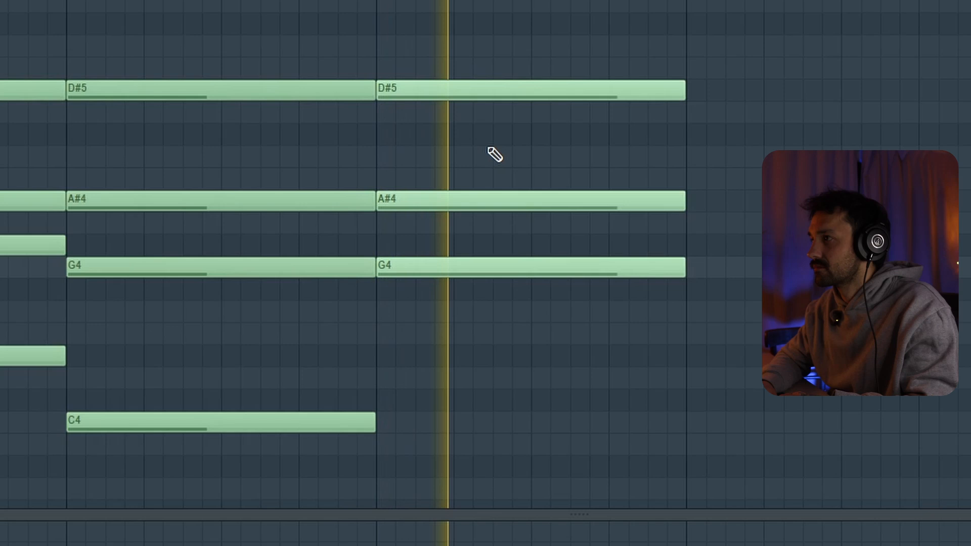
{"action": "key", "text": "space"}
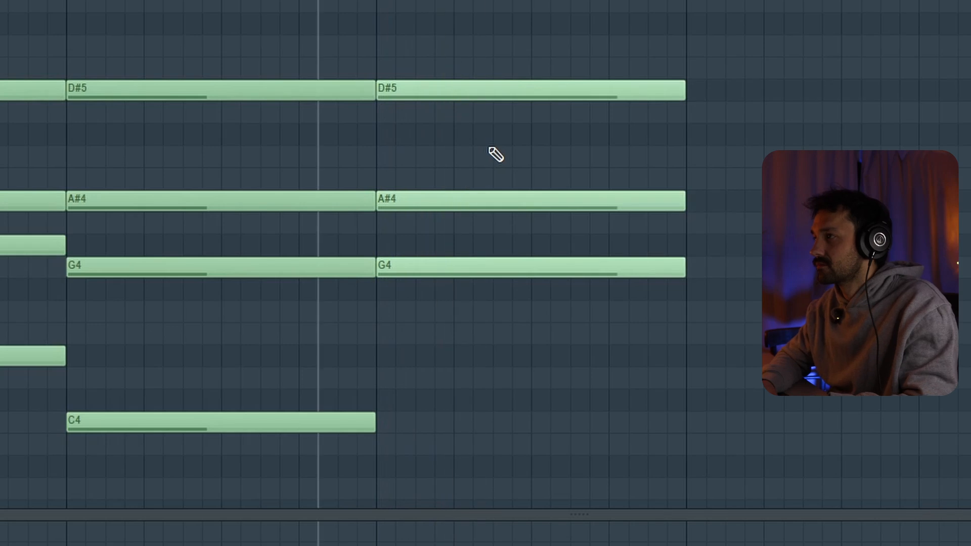
{"action": "left_click", "coordinate": [463, 463]}
{"action": "key", "text": "space"}
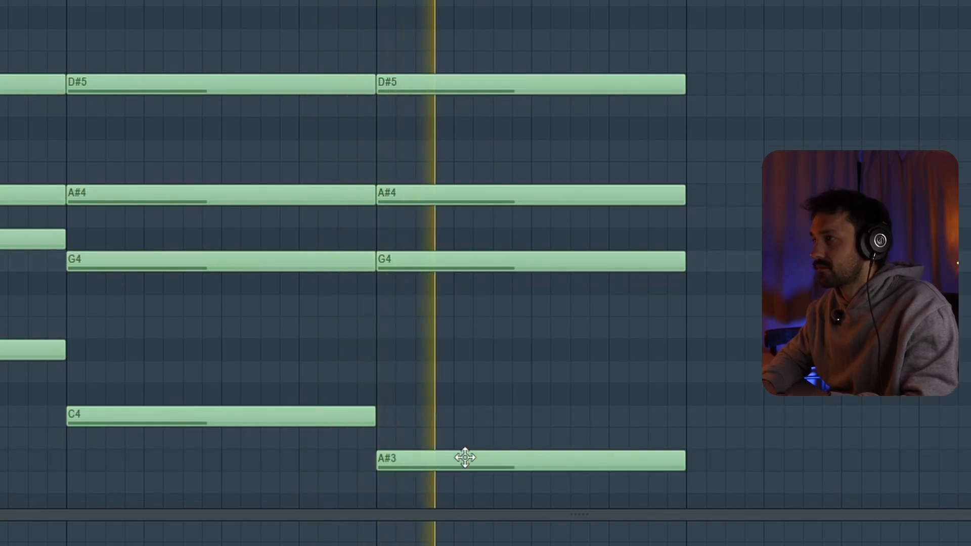
Highlight the upper notes shared by the chords in bars 2 and 3, and lower bar 3's G4 to F4.
{"action": "scroll", "coordinate": [465, 458], "scroll_direction": "down", "scroll_amount": 2}
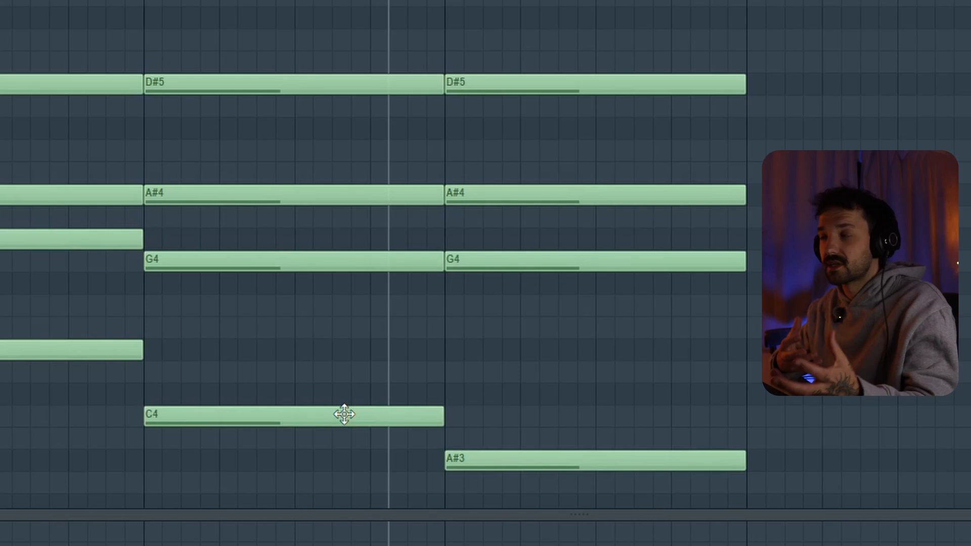
{"action": "left_click_drag", "start_coordinate": [366, 283], "coordinate": [632, 7]}
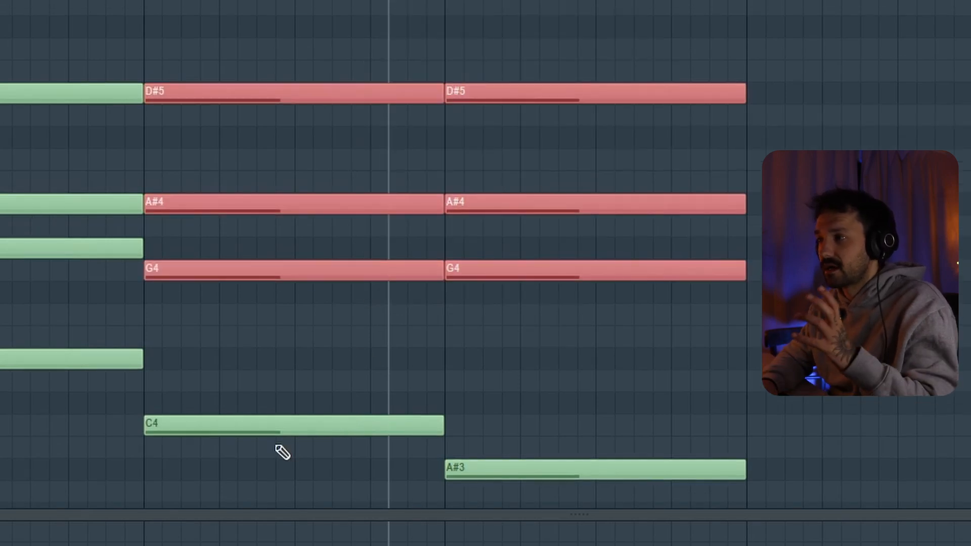
{"action": "left_click", "coordinate": [543, 274]}
{"action": "scroll", "coordinate": [579, 297], "scroll_direction": "down", "scroll_amount": 2}
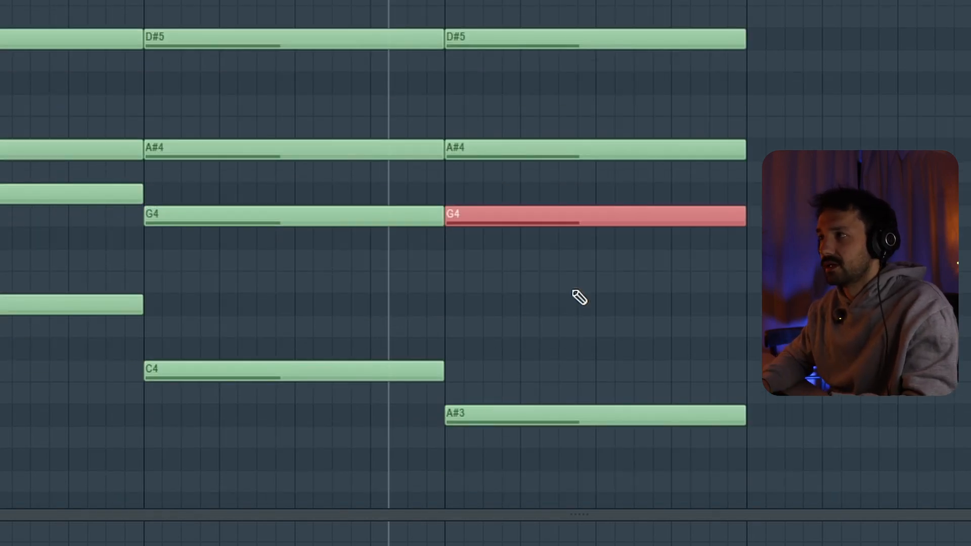
{"action": "key", "text": "shift+Down"}
{"action": "key", "text": "shift+Down"}
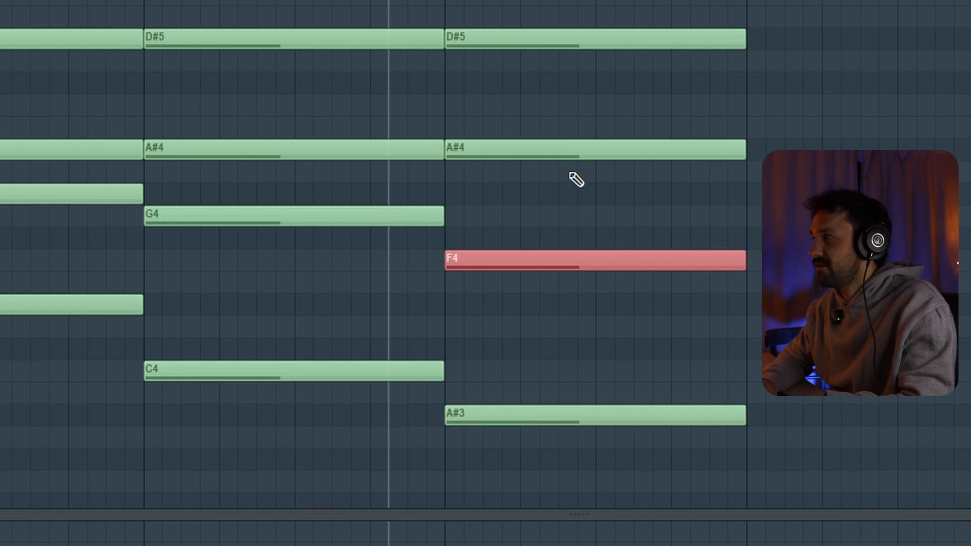
Try bar 3's A#4 as G#4, play the chord, and return the note to A#4 for comparison.
{"action": "left_click_drag", "start_coordinate": [570, 173], "coordinate": [613, 101]}
{"action": "key", "text": "shift+Down"}
{"action": "key", "text": "shift+Down"}
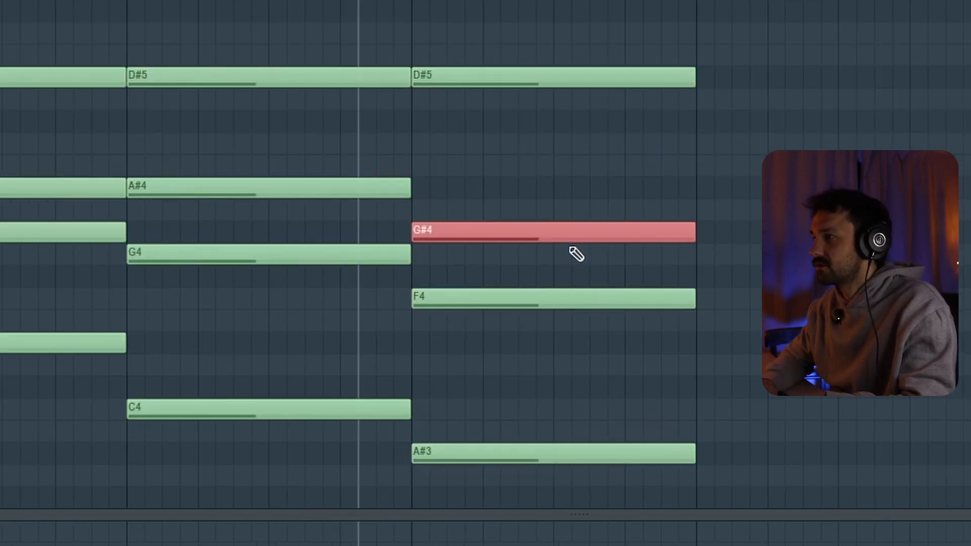
{"action": "key", "text": "space"}
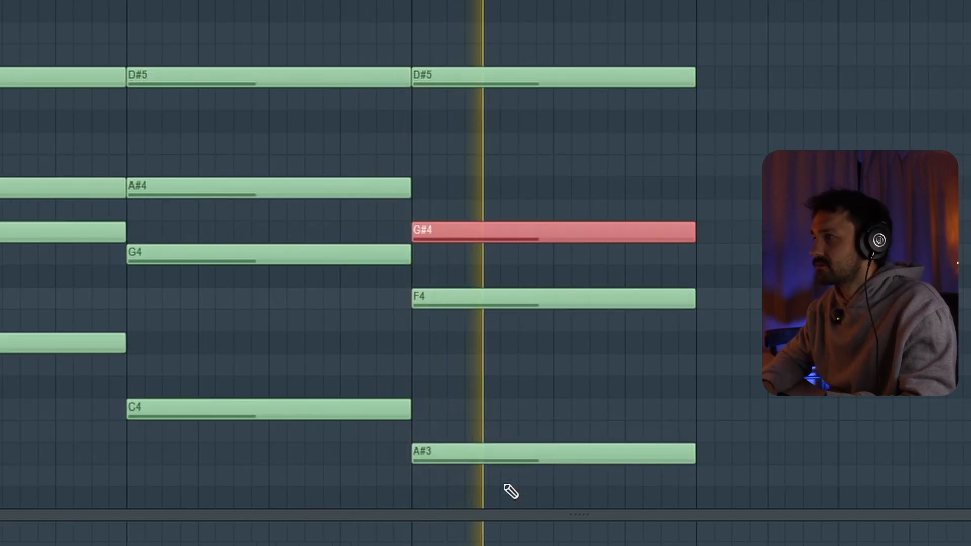
{"action": "key", "text": "space"}
{"action": "key", "text": "shift+Up"}
{"action": "key", "text": "shift+Up"}
{"action": "key", "text": "space"}
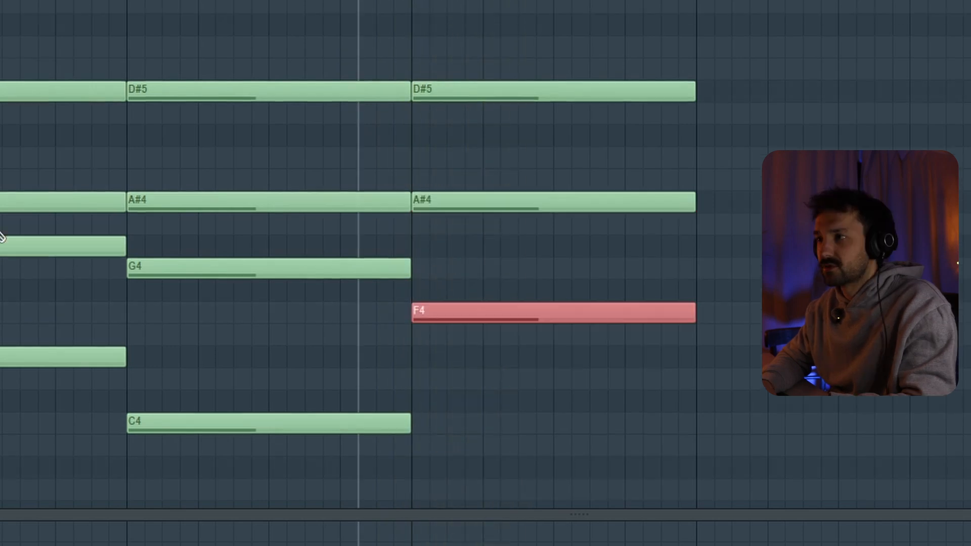
Highlight the descending inner notes G#4, G4 and F4 across the three chords.
{"action": "mouse_move", "coordinate": [2, 216]}
{"action": "left_mouse_down"}
{"action": "mouse_move", "coordinate": [73, 253]}
{"action": "mouse_move", "coordinate": [369, 282]}
{"action": "mouse_move", "coordinate": [468, 309]}
{"action": "left_mouse_up"}
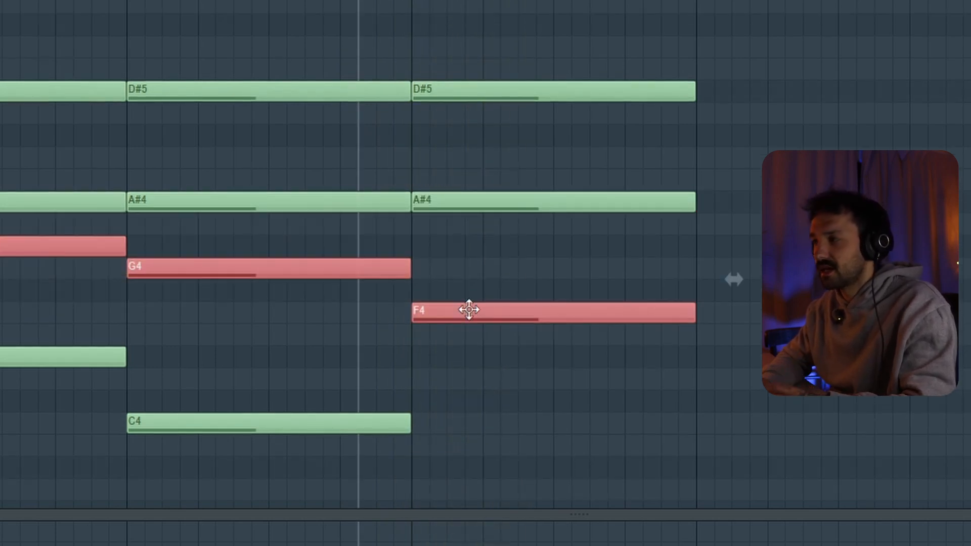
{"action": "left_click", "coordinate": [469, 310]}
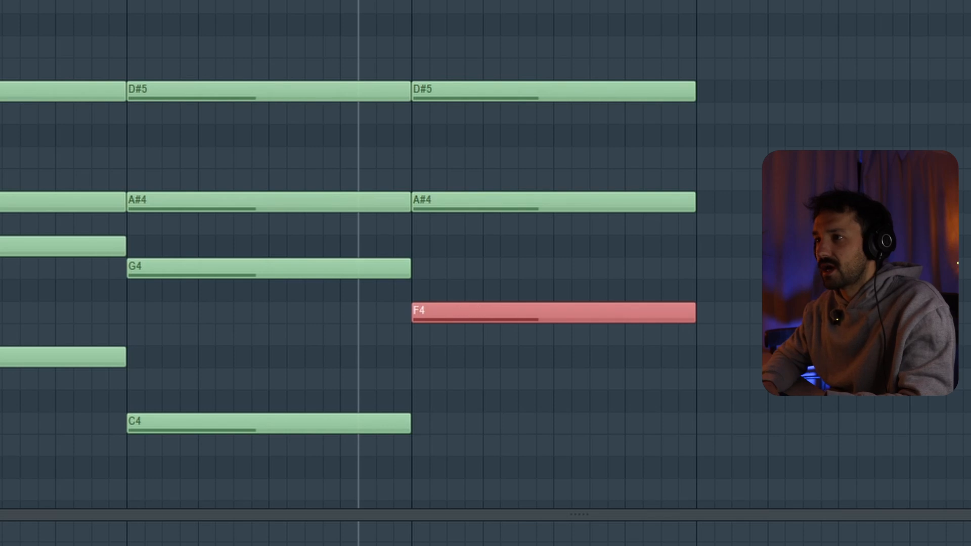
{"action": "left_click", "coordinate": [64, 357]}
Try raising bar 3's A#4 and F4 by an octave to A#5 and F5, and undo the change.
{"action": "left_click_drag", "start_coordinate": [730, 349], "coordinate": [572, 111]}
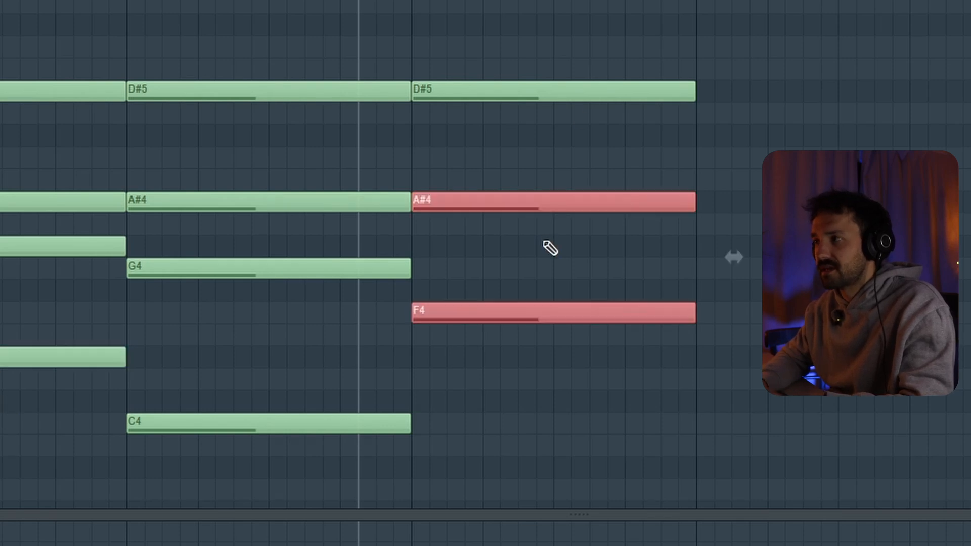
{"action": "left_click_drag", "start_coordinate": [522, 313], "coordinate": [581, 128]}
{"action": "key", "text": "ctrl+Up"}
{"action": "scroll", "coordinate": [580, 124], "scroll_direction": "up", "scroll_amount": 2}
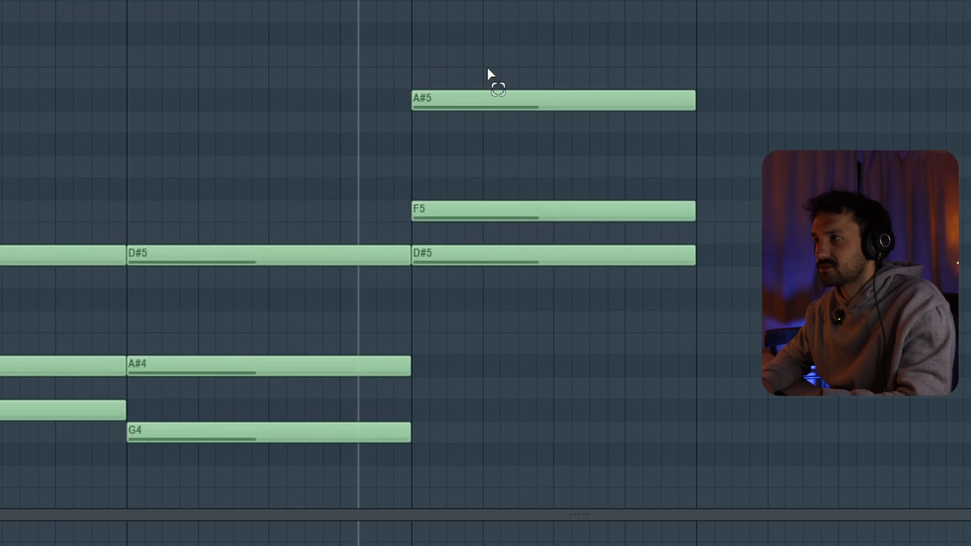
{"action": "left_click_drag", "start_coordinate": [488, 71], "coordinate": [604, 286]}
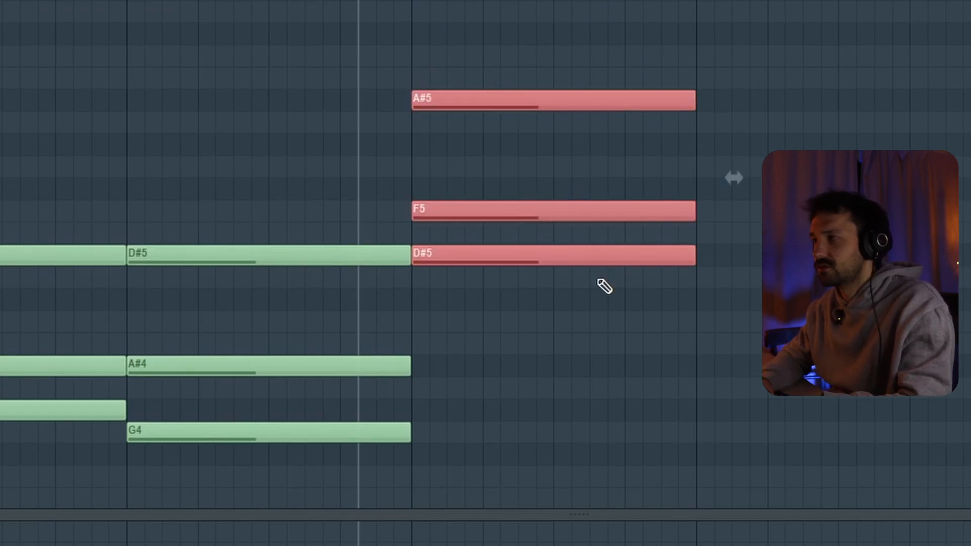
{"action": "key", "text": "ctrl+z"}
{"action": "key", "text": "ctrl+z"}
{"action": "scroll", "coordinate": [587, 77], "scroll_direction": "down", "scroll_amount": 2}
{"action": "scroll", "coordinate": [587, 76], "scroll_direction": "up", "scroll_amount": 1}
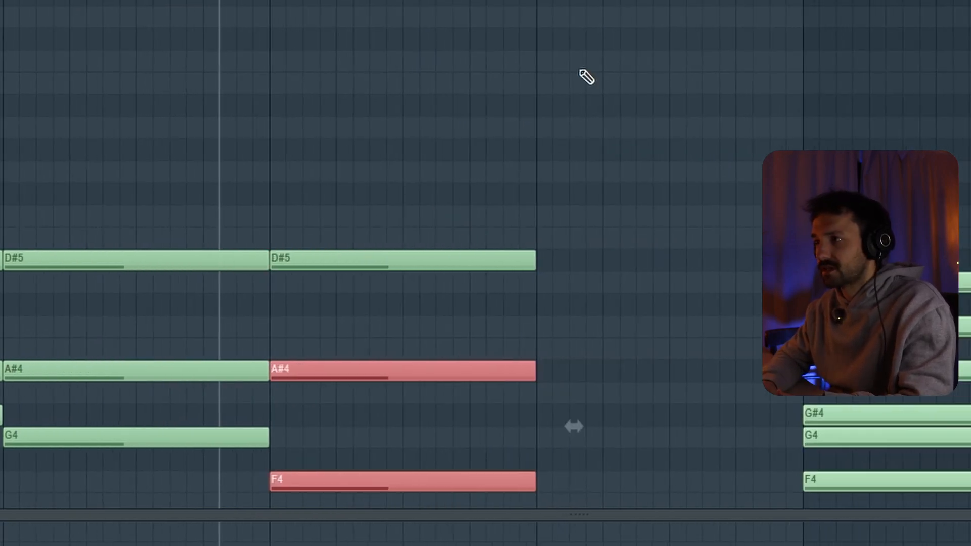
{"action": "scroll", "coordinate": [557, 118], "scroll_direction": "down", "scroll_amount": 3}
{"action": "scroll", "coordinate": [460, 245], "scroll_direction": "left", "scroll_amount": 1}
{"action": "left_click", "coordinate": [192, 1]}
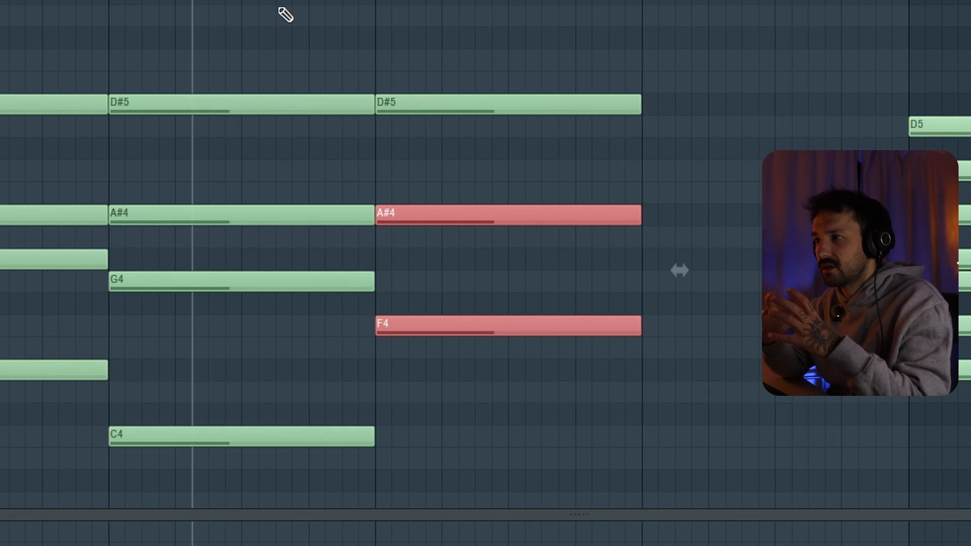
Audition bar 3's bass note A#3 and play the chord.
{"action": "scroll", "coordinate": [285, 16], "scroll_direction": "down", "scroll_amount": 2}
{"action": "left_click", "coordinate": [382, 369]}
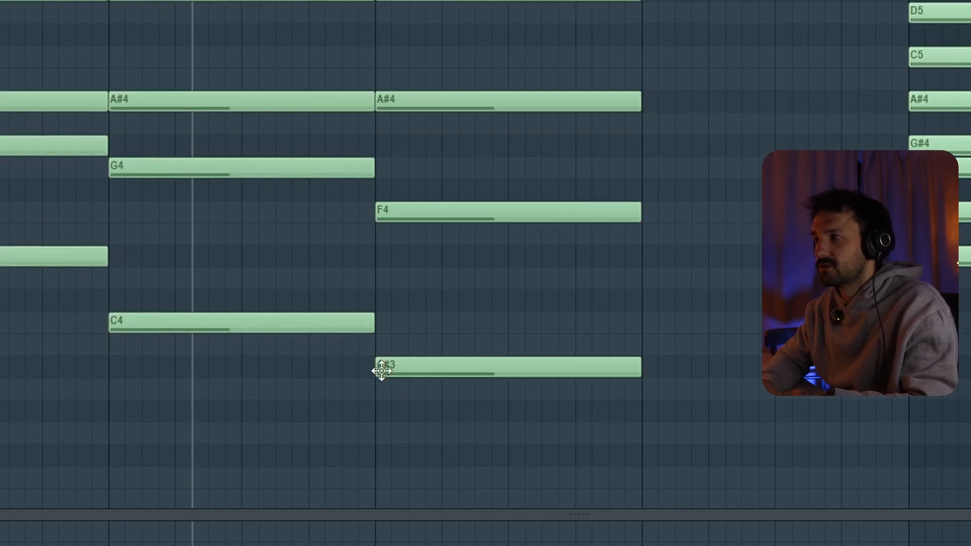
{"action": "scroll", "coordinate": [460, 375], "scroll_direction": "up", "scroll_amount": 2}
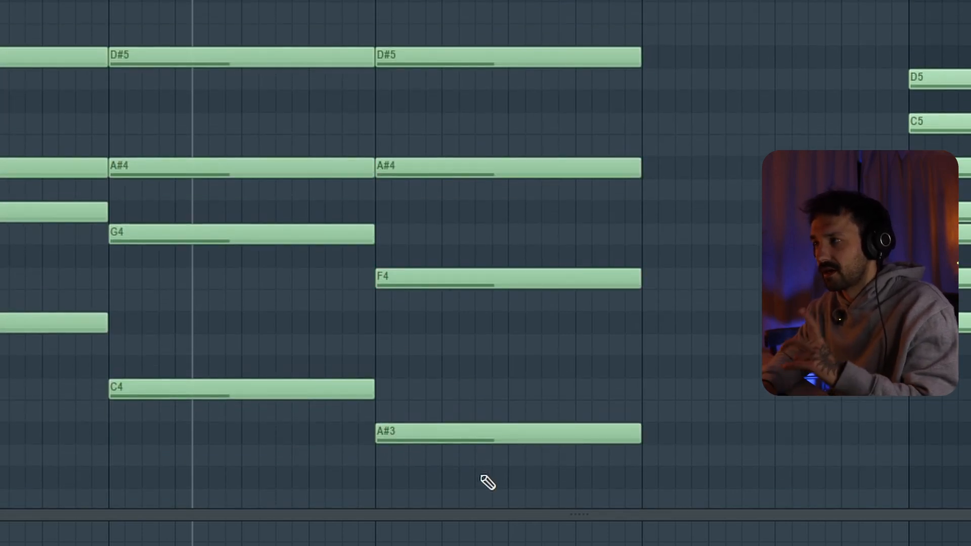
{"action": "key", "text": "space"}
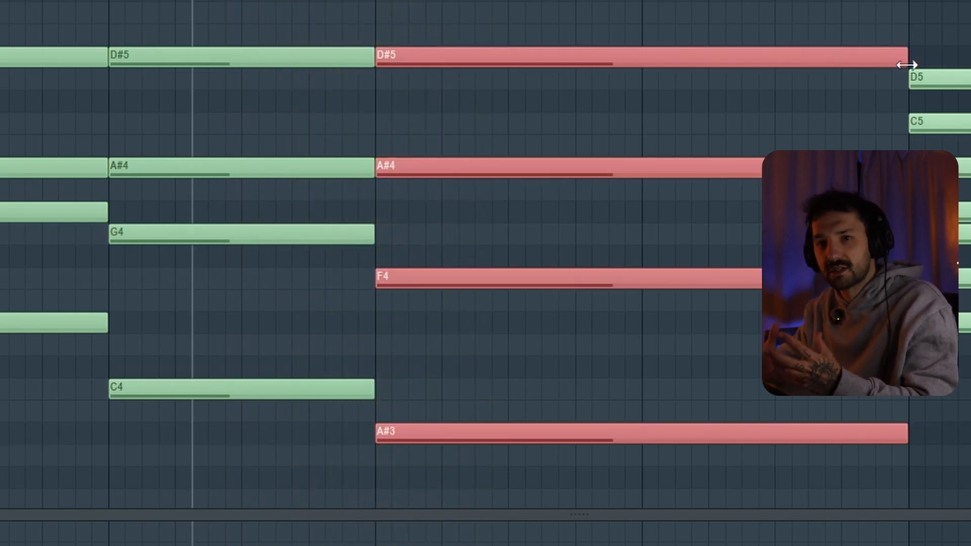
Extend all of bar 3's chord notes to the end of bar 4 and set the time selection to bars 1 through 4.
{"action": "key", "text": "ctrl+z"}
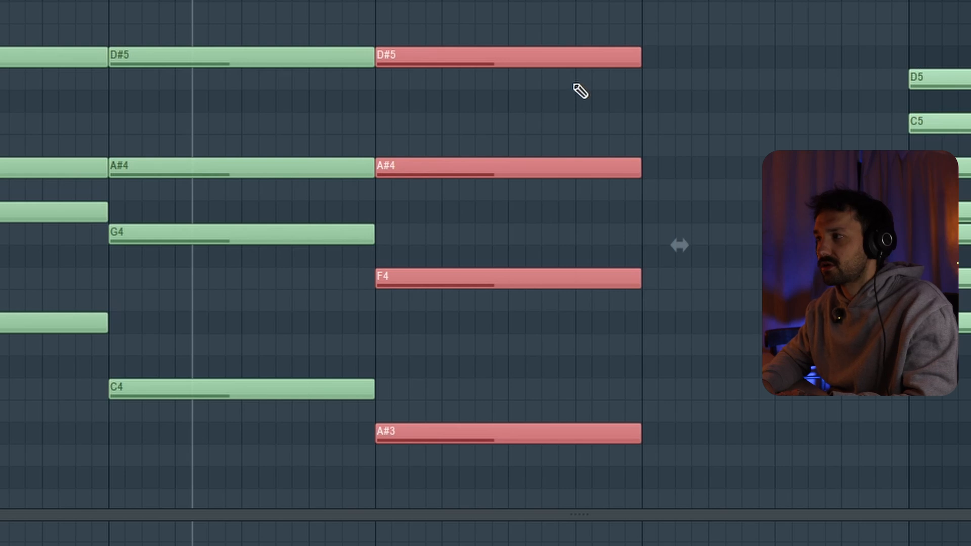
{"action": "left_click_drag", "start_coordinate": [635, 59], "coordinate": [908, 63]}
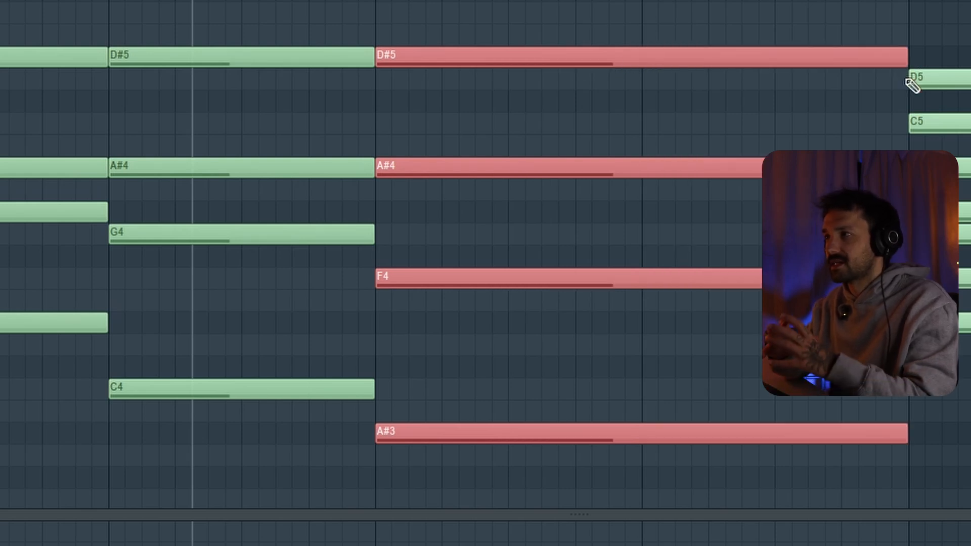
{"action": "left_click_drag", "start_coordinate": [909, 1], "coordinate": [1, 1]}
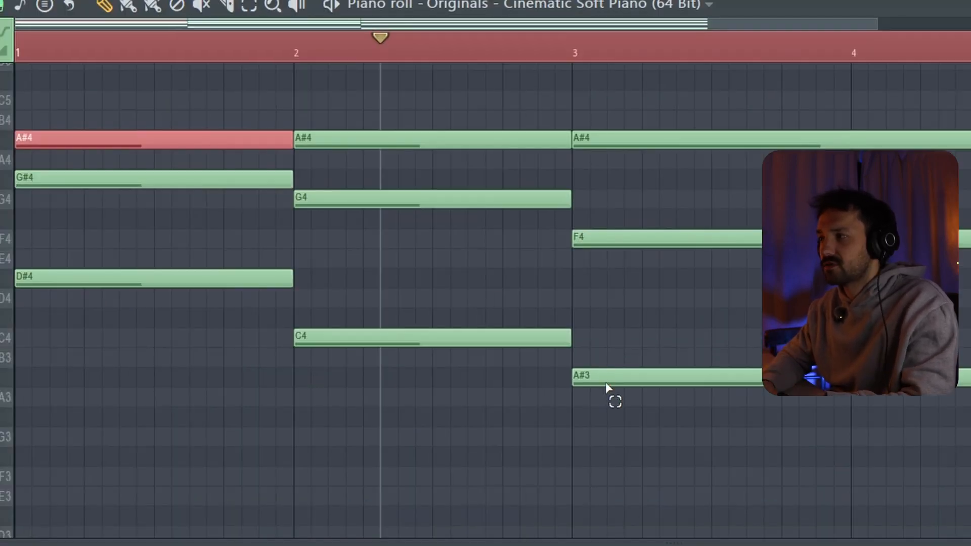
Lower bar 1's A#4 by an octave to A#3 and play the whole progression.
{"action": "left_click", "coordinate": [408, 436]}
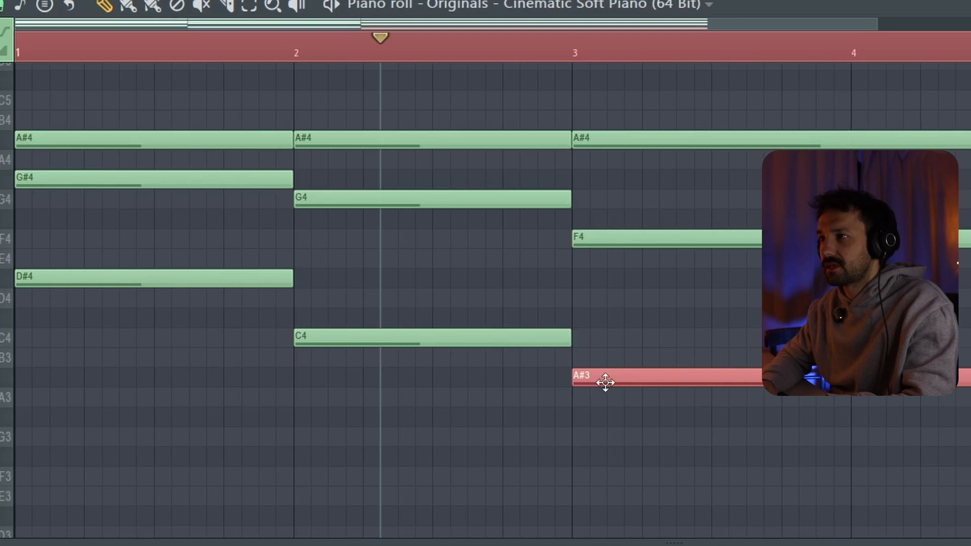
{"action": "scroll", "coordinate": [159, 214], "scroll_direction": "up", "scroll_amount": 2}
{"action": "left_click", "coordinate": [166, 212]}
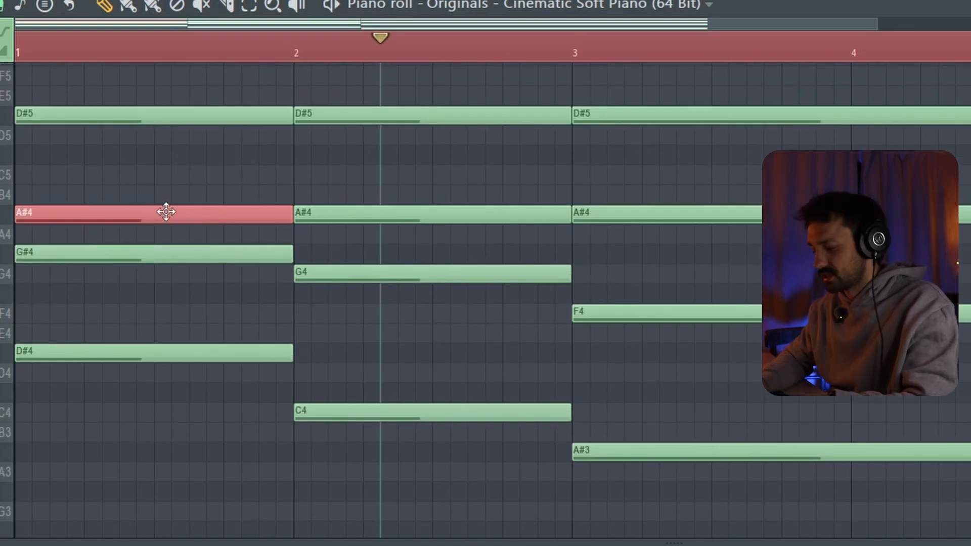
{"action": "key", "text": "ctrl+Down"}
{"action": "key", "text": "space"}
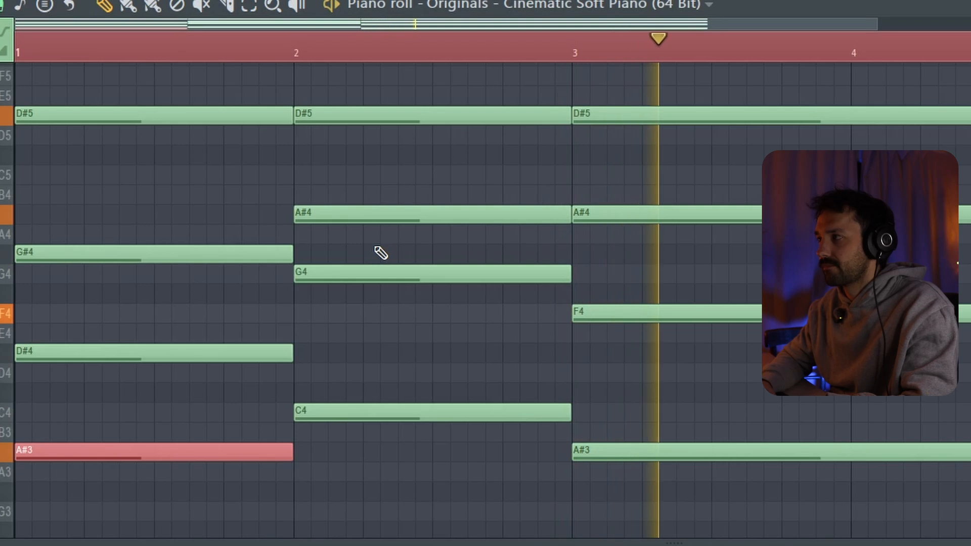
{"action": "key", "text": "space"}
Randomize the velocities of all notes and strum their start times slightly with Strumizer, keeping Preserve end enabled.
{"action": "key", "text": "ctrl+a"}
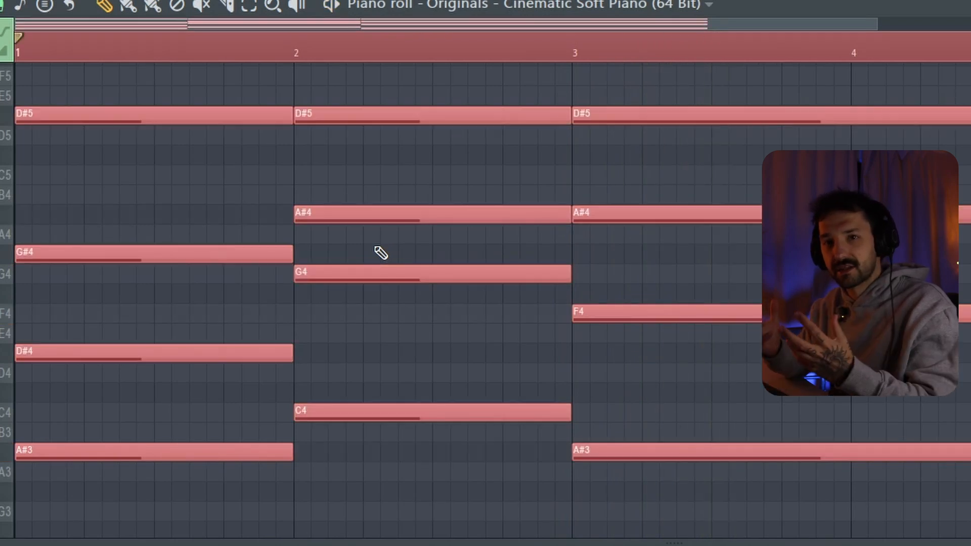
{"action": "key", "text": "alt+r"}
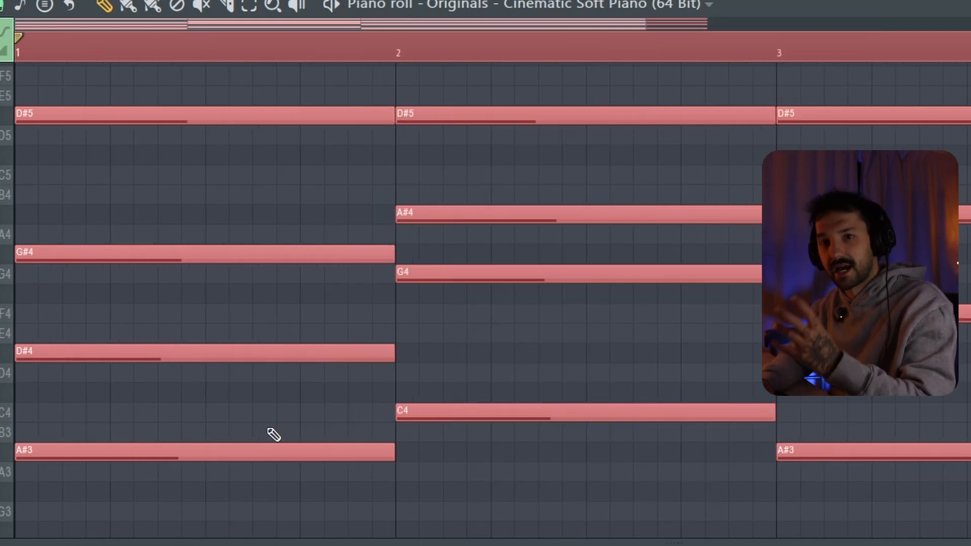
{"action": "key", "text": "alt+s"}
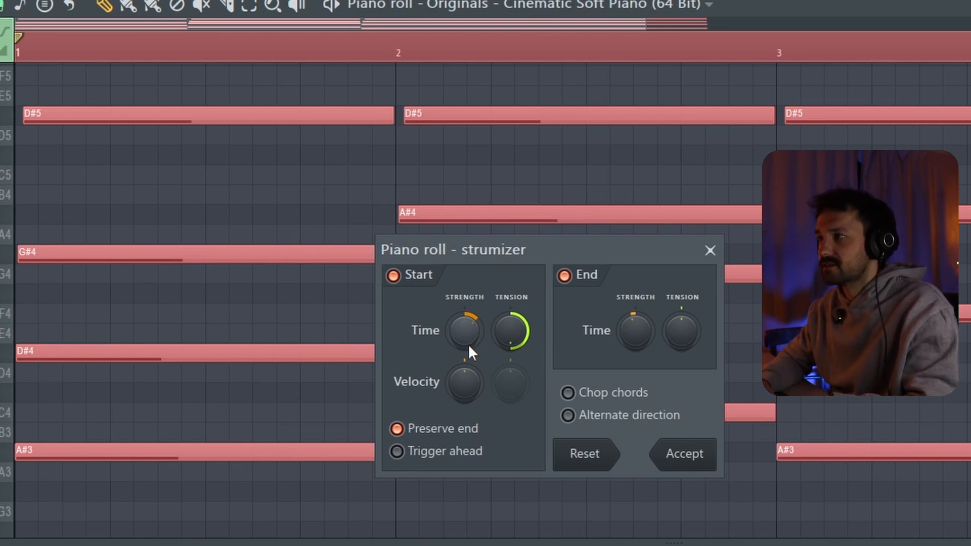
{"action": "key", "text": "space"}
{"action": "left_click", "coordinate": [685, 456]}
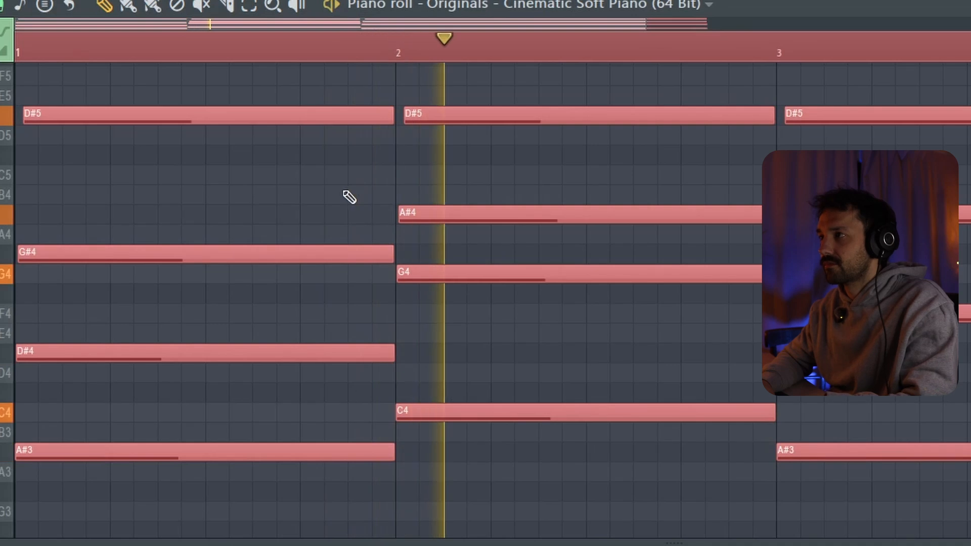
{"action": "key", "text": "ctrl+d"}
Nudge individual chord notes slightly off the grid for looser timing, and play the progression.
{"action": "scroll", "coordinate": [348, 197], "scroll_direction": "up", "scroll_amount": 3}
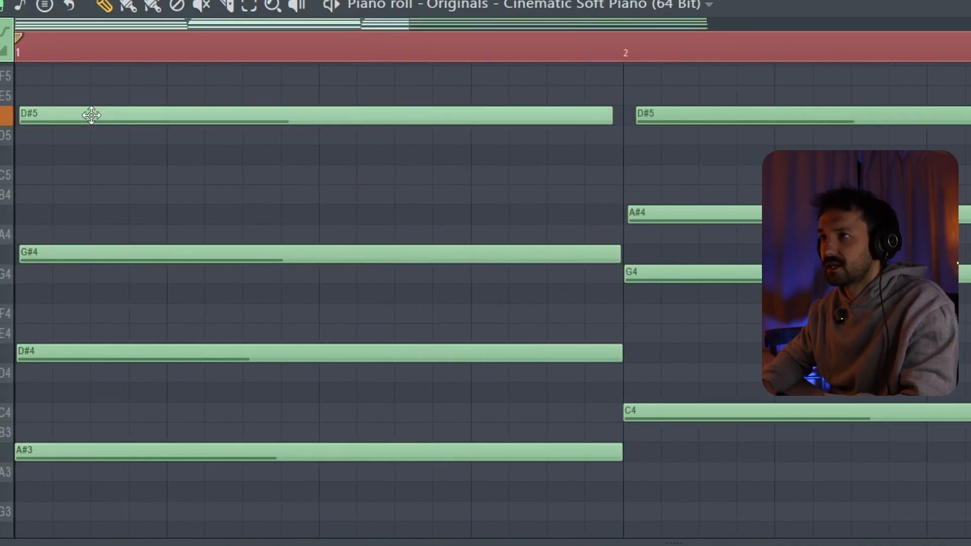
{"action": "scroll", "coordinate": [92, 115], "scroll_direction": "down", "scroll_amount": 3}
{"action": "key", "text": "space"}
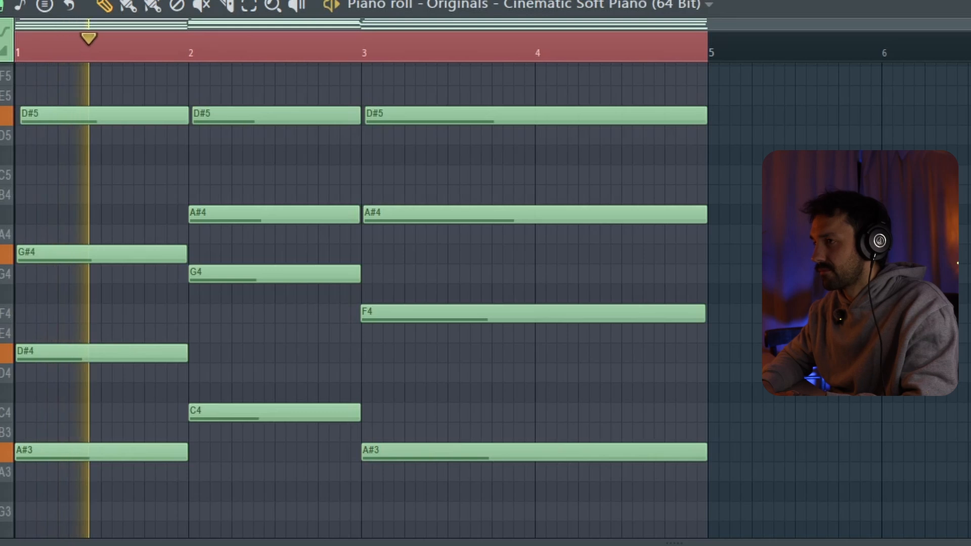
{"action": "scroll", "coordinate": [423, 455], "scroll_direction": "up", "scroll_amount": 3}
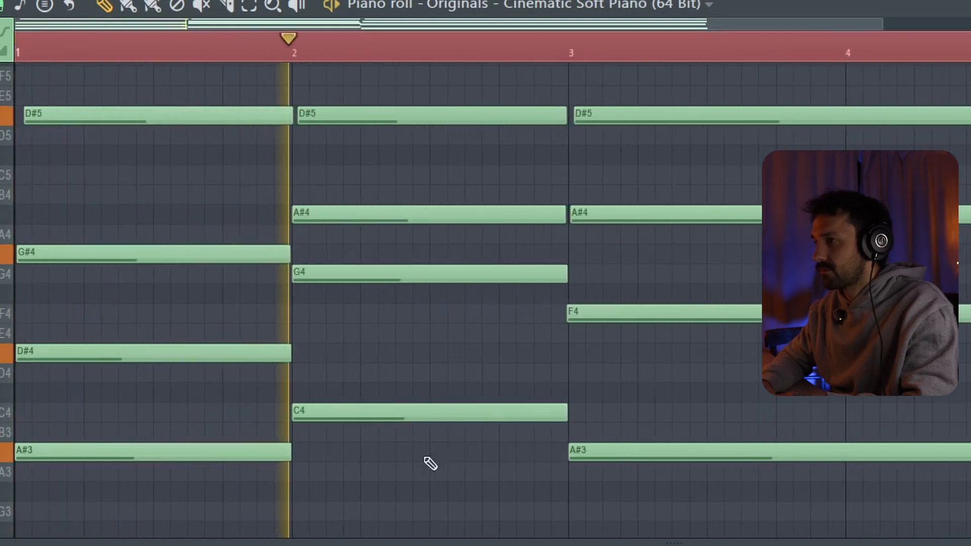